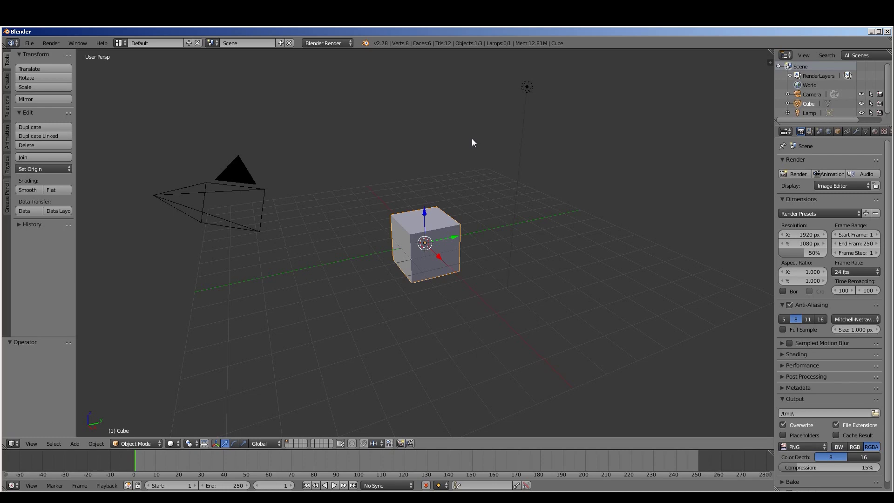
Step: Reload the start-up file and delete the default cube from the scene
left_click(24, 44)
left_click(38, 59)
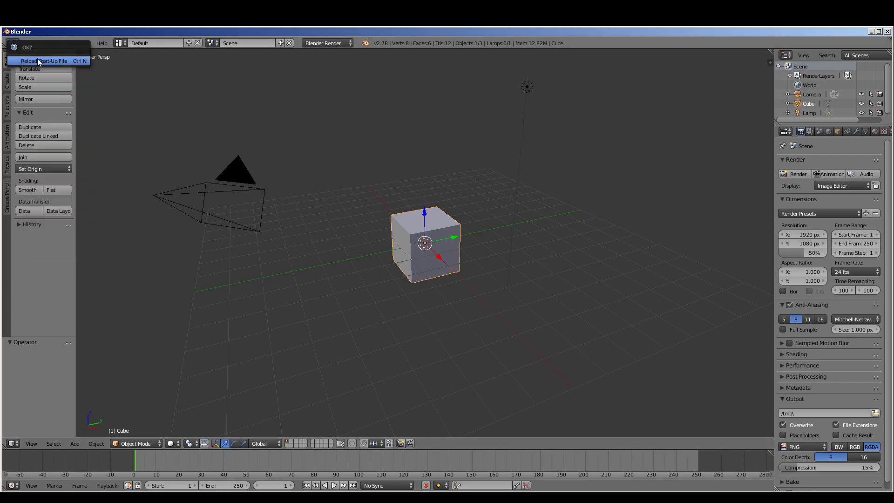
left_click(37, 60)
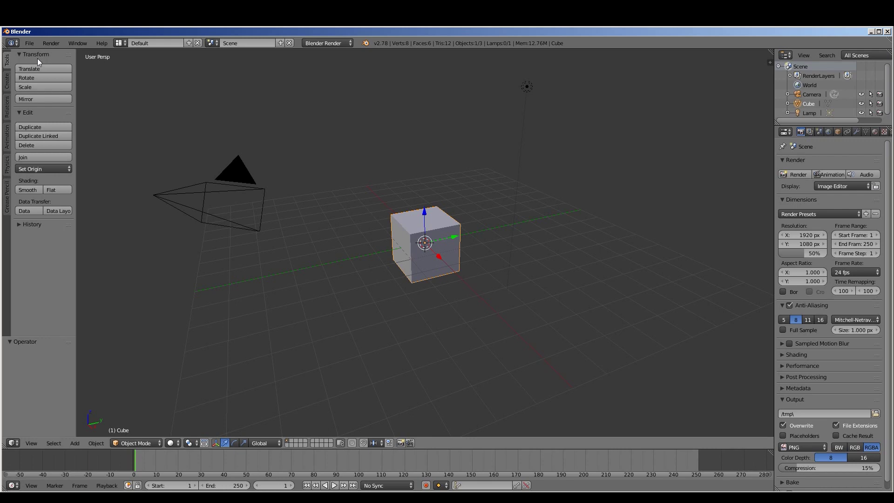
key("x")
left_click(435, 240)
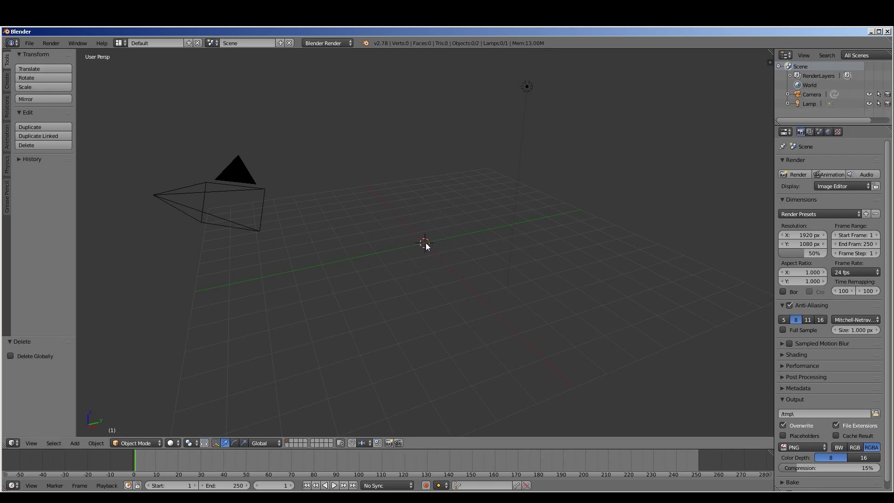
Step: Add a plane at the world origin and scale it up by about 7.84 as the floor
key("shift+a")
left_click(451, 242)
key("s")
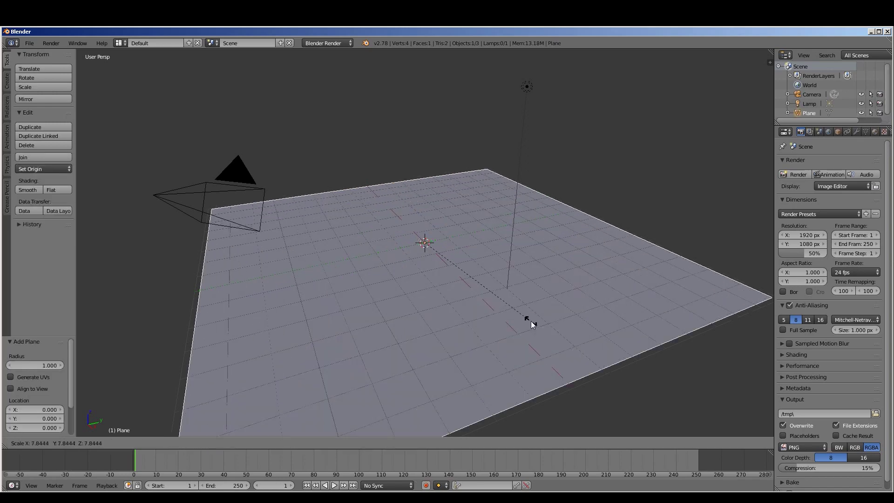
left_click(533, 325)
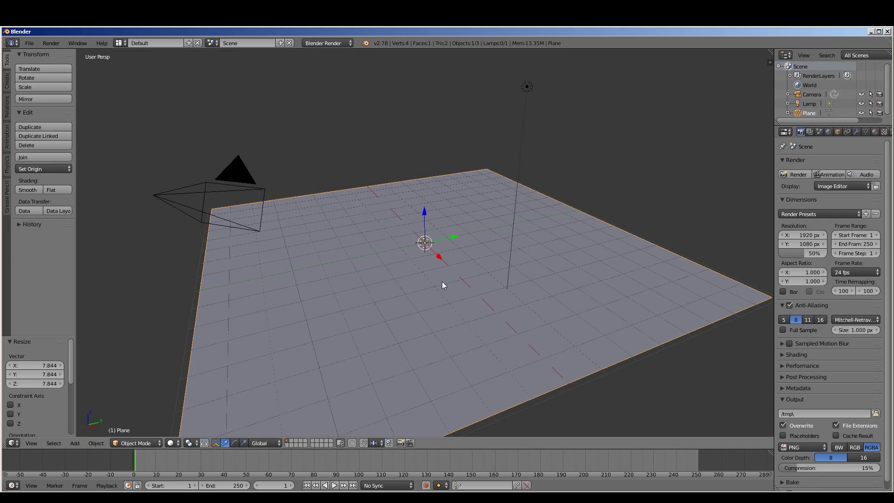
Step: Add a UV sphere at the origin and raise it along Z by about 0.58, plus about 0.42 more in front view
key("a")
key("shift+a")
mouse_move(418, 242)
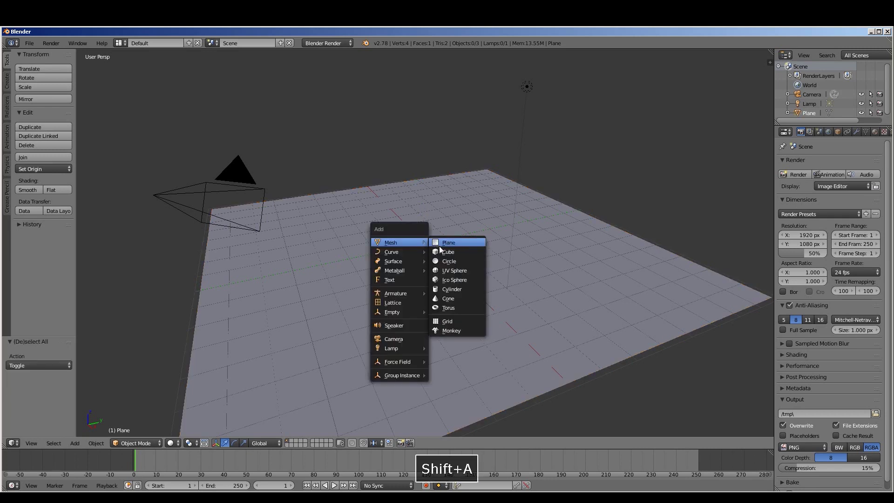
left_click(454, 270)
left_click_drag(425, 215, 423, 199)
middle_click_drag(423, 199, 423, 204)
key("KP_1")
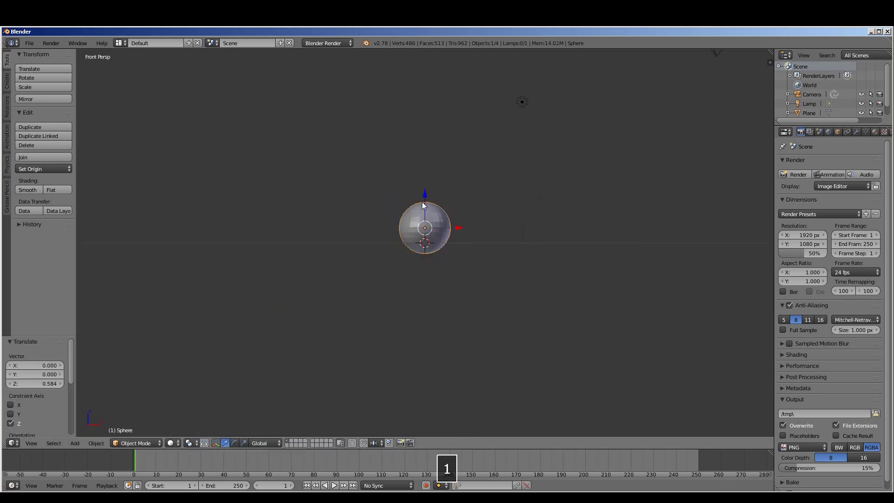
left_click_drag(423, 199, 423, 185)
Step: Scale the sphere uniformly to about 0.57 of its size
middle_click_drag(542, 206, 459, 245)
key("s")
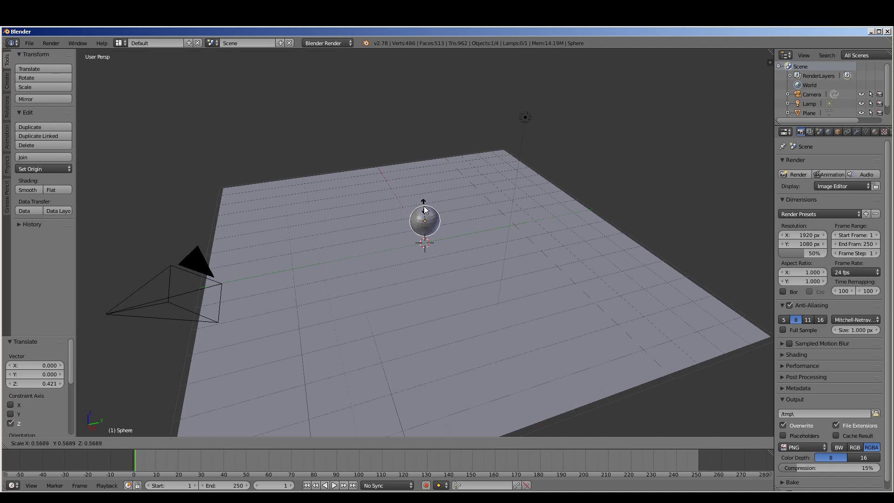
left_click(426, 210)
Step: Lower the sphere by about 0.40 along Z onto the plane and give it smooth shading
key("KP_1")
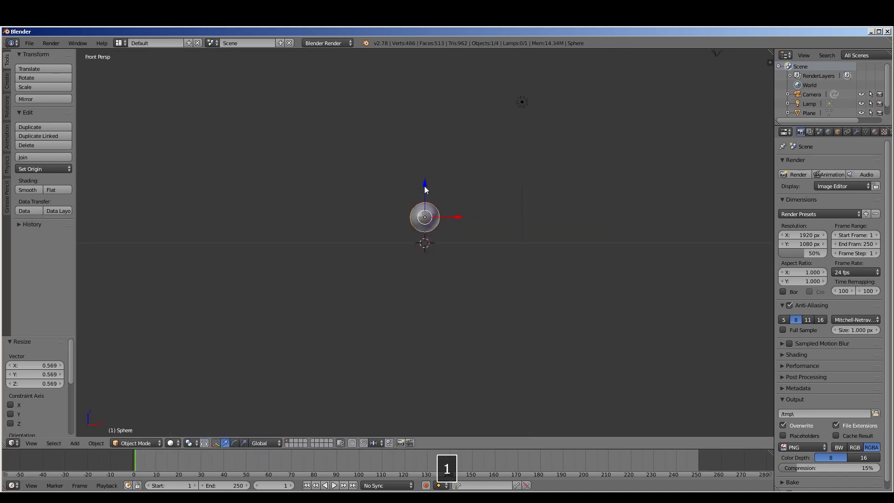
key("g")
key("z")
left_click(425, 198)
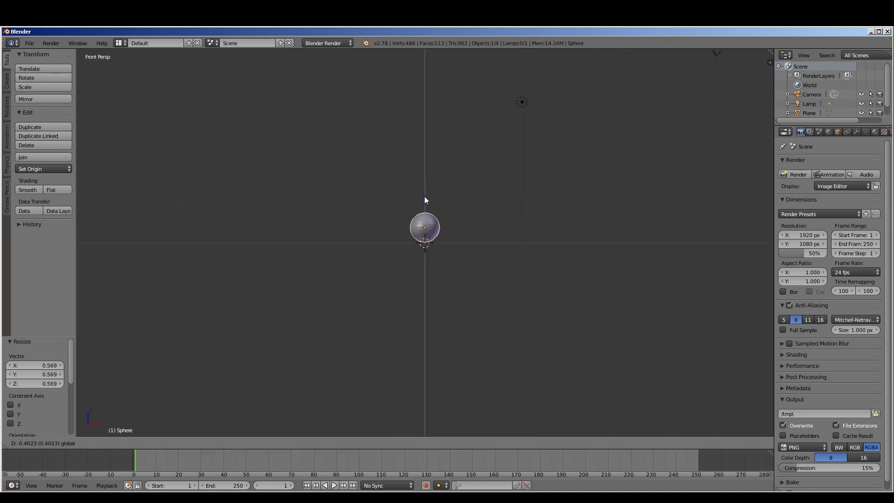
middle_click_drag(511, 198, 429, 249)
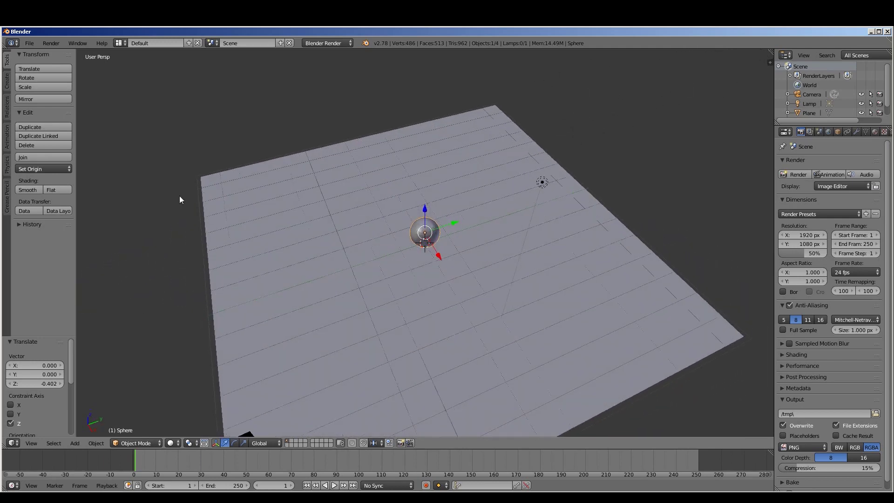
left_click(26, 190)
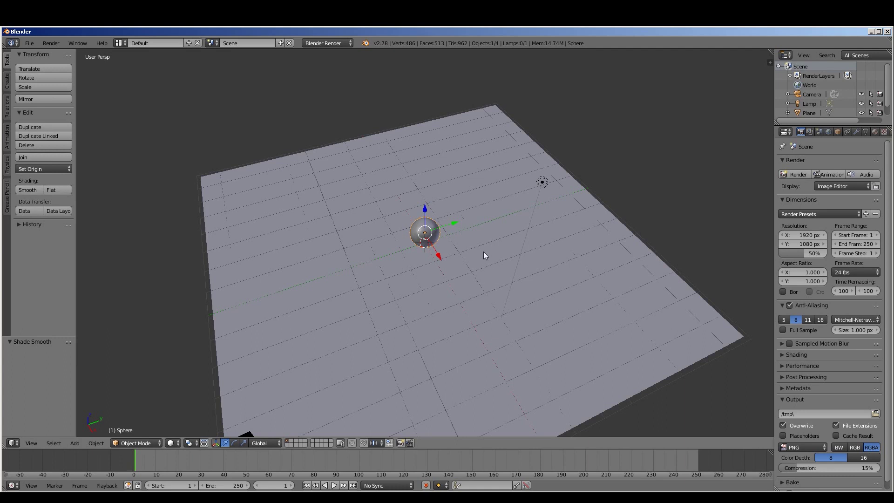
Step: Switch the render engine to Cycles Render and create a new material for the sphere
left_click(343, 44)
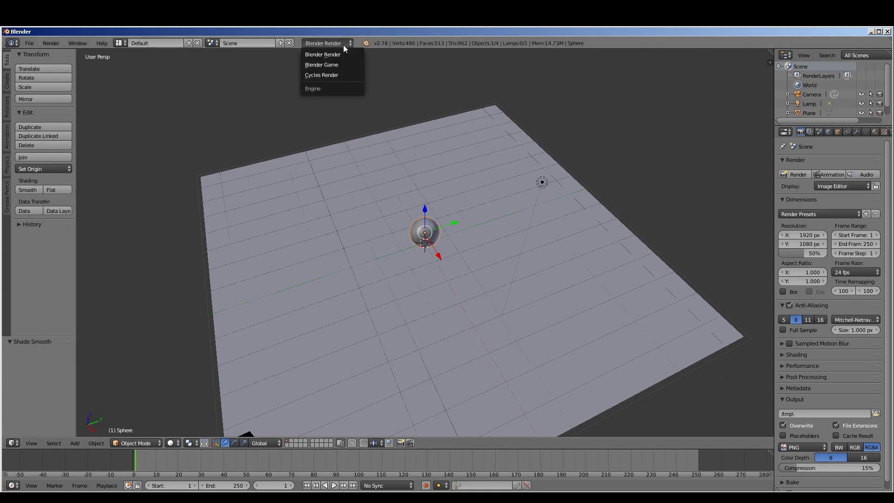
left_click(337, 74)
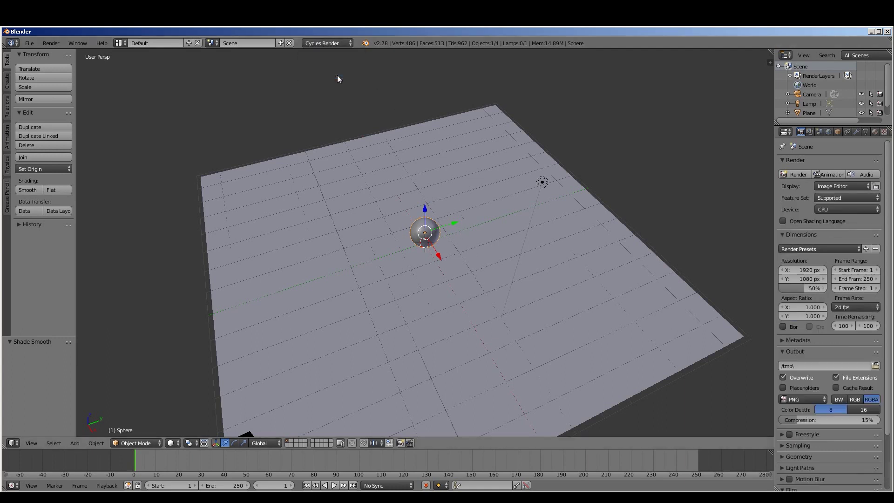
left_click(875, 132)
left_click(821, 194)
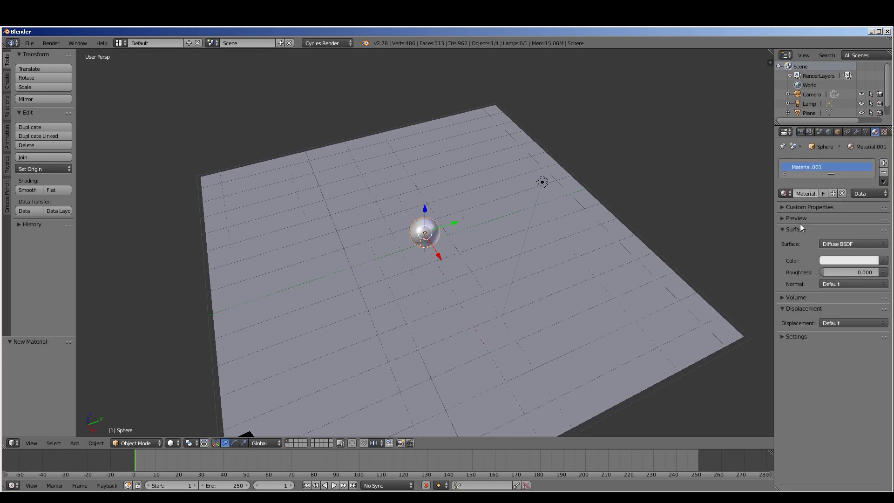
Step: Split the 3D view vertically near its middle and turn the right half into a Node Editor
right_click(602, 449)
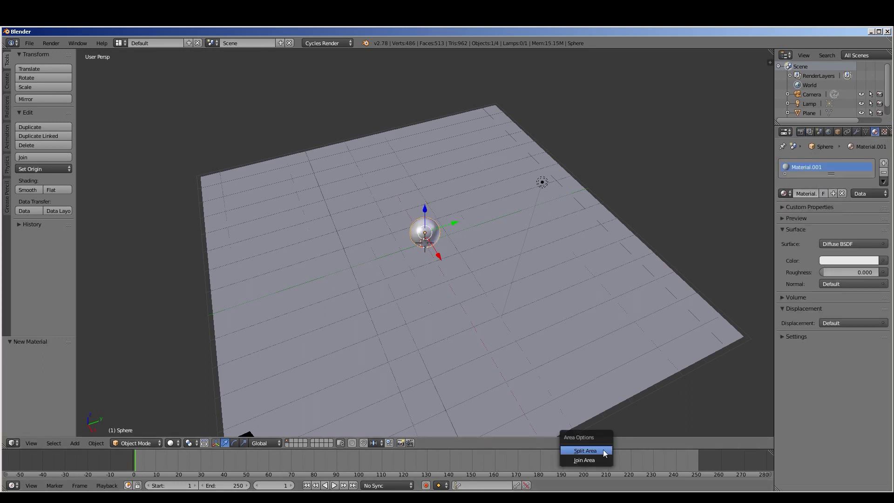
left_click(603, 449)
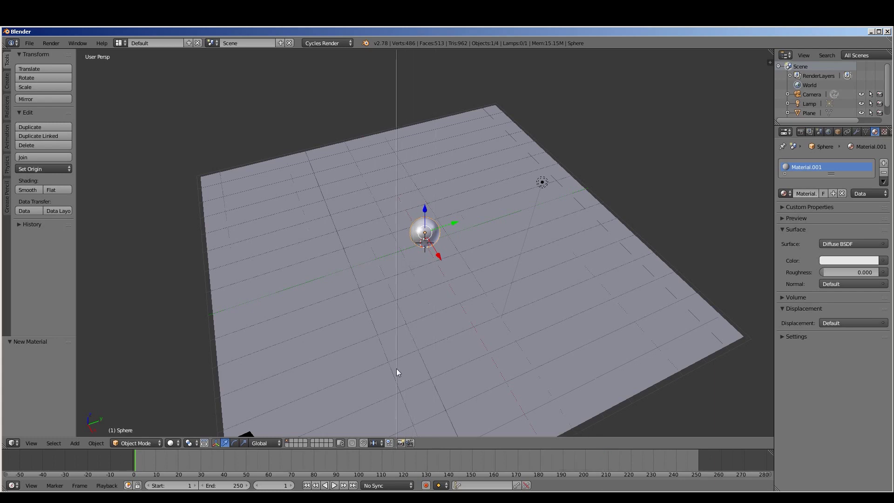
left_click(396, 368)
left_click(408, 442)
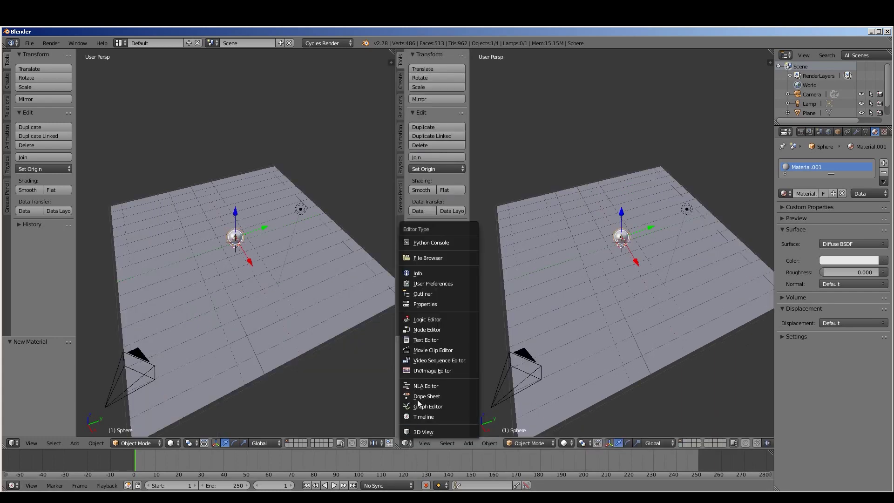
left_click(423, 328)
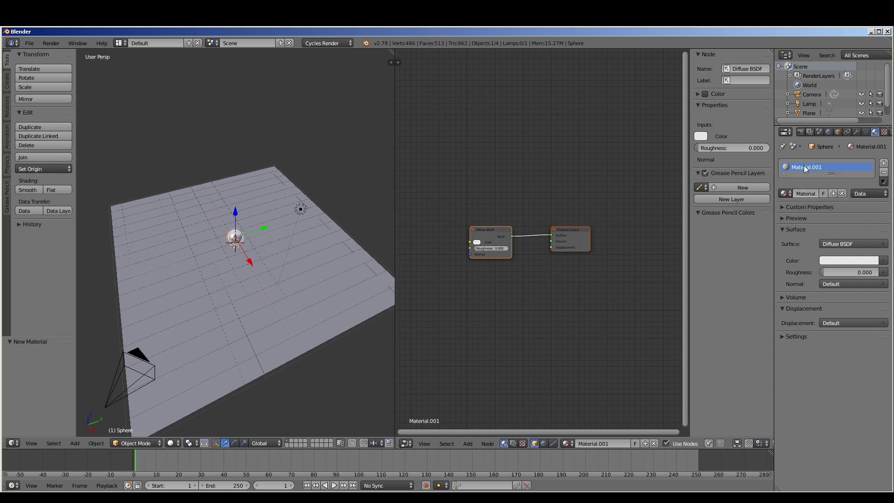
Step: Rename the sphere's material as marble
left_click(806, 194)
type("marble")
key("Return")
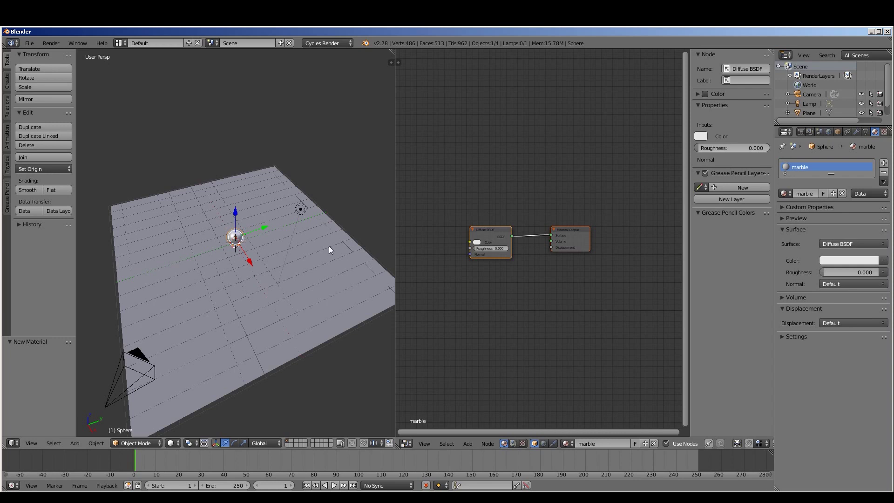
Step: Add an Object Info node up and left of the Diffuse BSDF node in the marble material
middle_click_drag(551, 274, 593, 275, "shift")
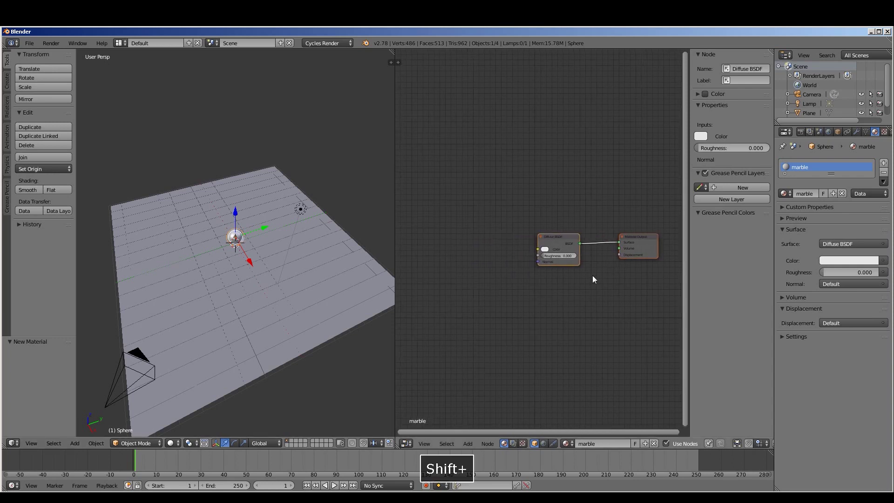
middle_click_drag(508, 272, 523, 255, "shift")
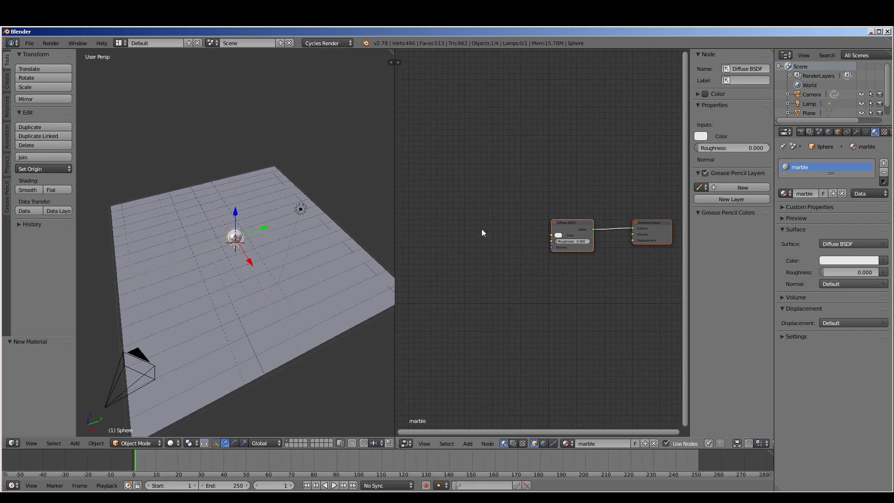
key("a")
key("shift+a")
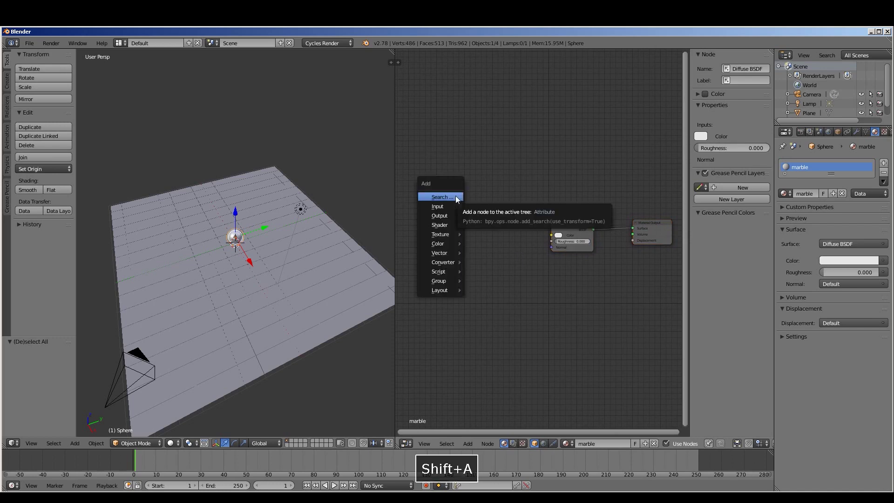
mouse_move(449, 206)
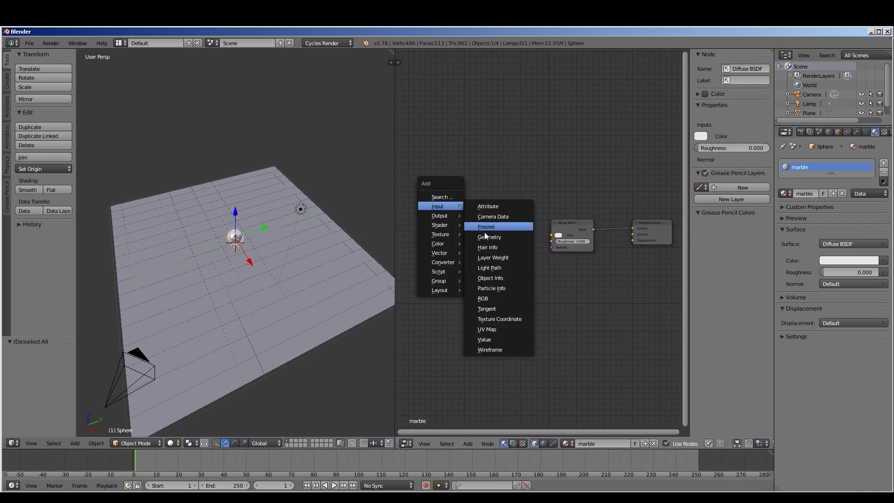
left_click(494, 278)
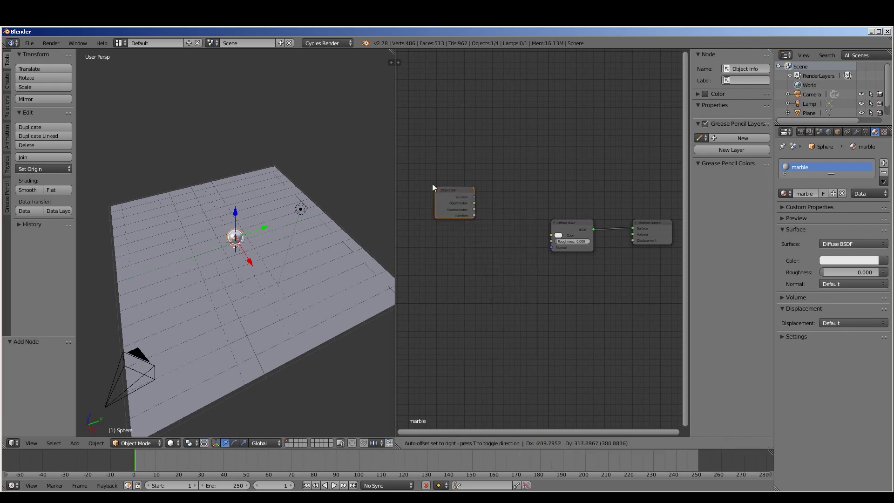
left_click(425, 174)
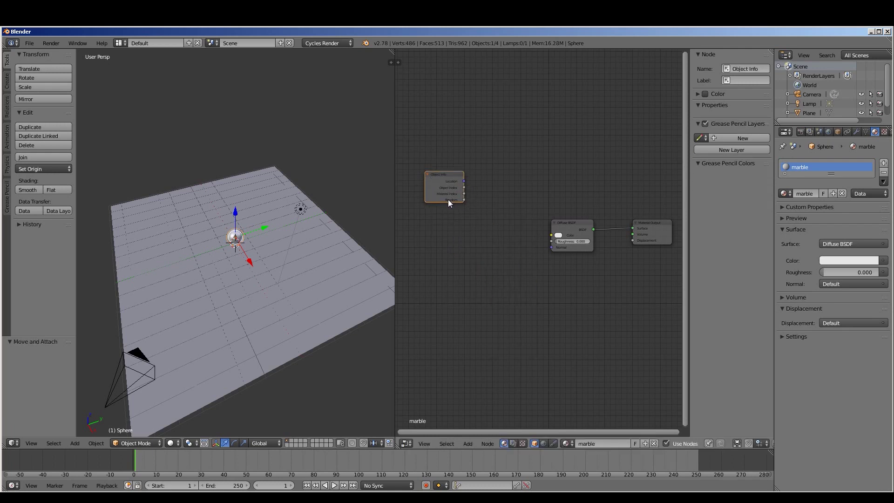
Step: Add a ColorRamp node between the Object Info and Diffuse BSDF nodes
scroll(449, 197, "up", 2)
middle_click_drag(461, 205, 480, 231, "shift")
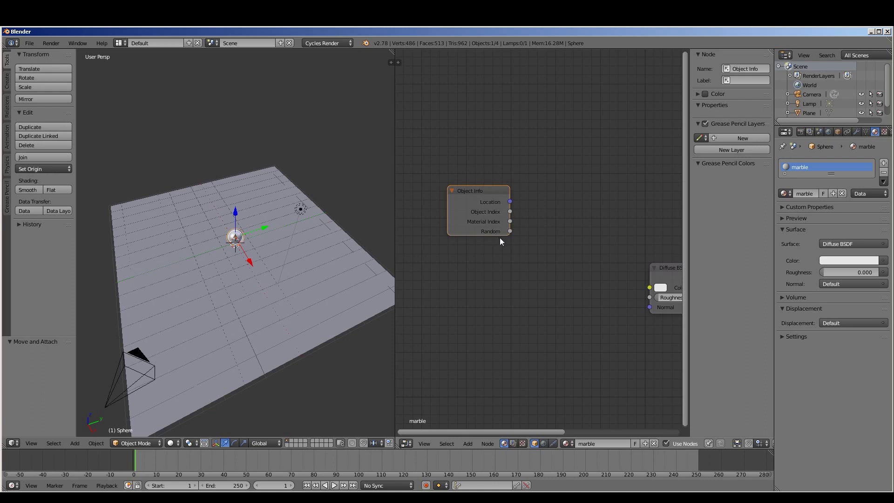
key("shift+a")
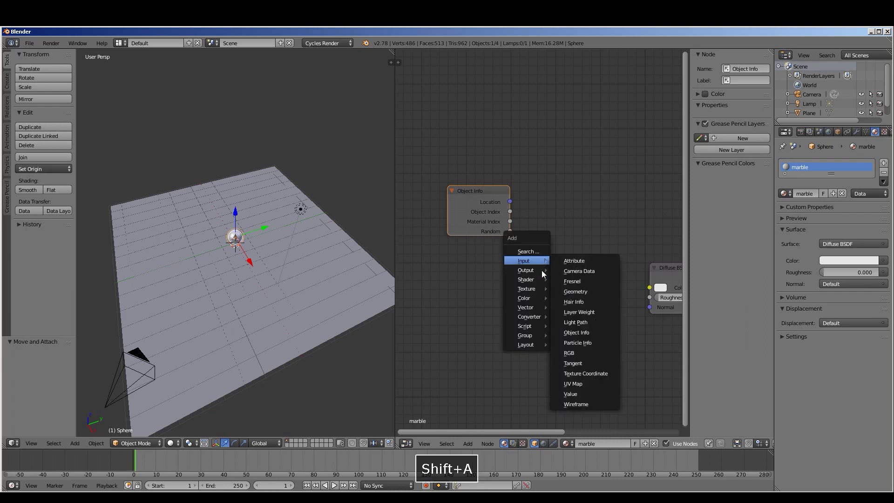
mouse_move(533, 319)
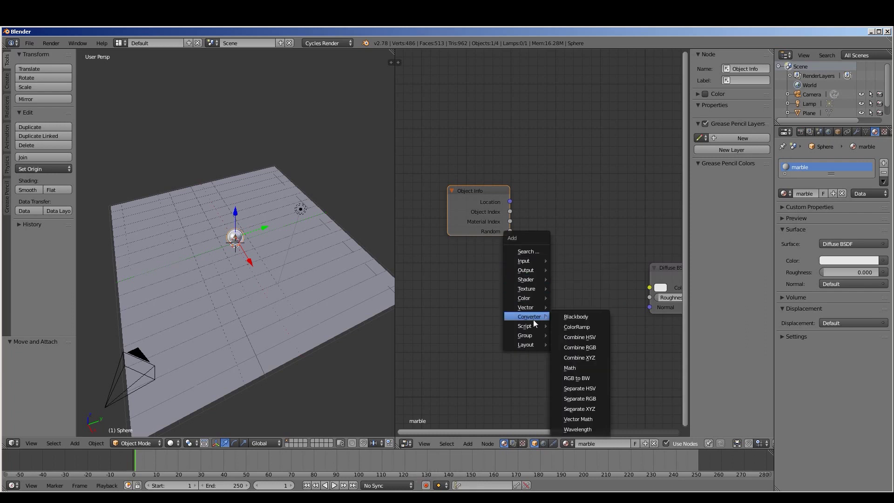
left_click(586, 328)
left_click(527, 153)
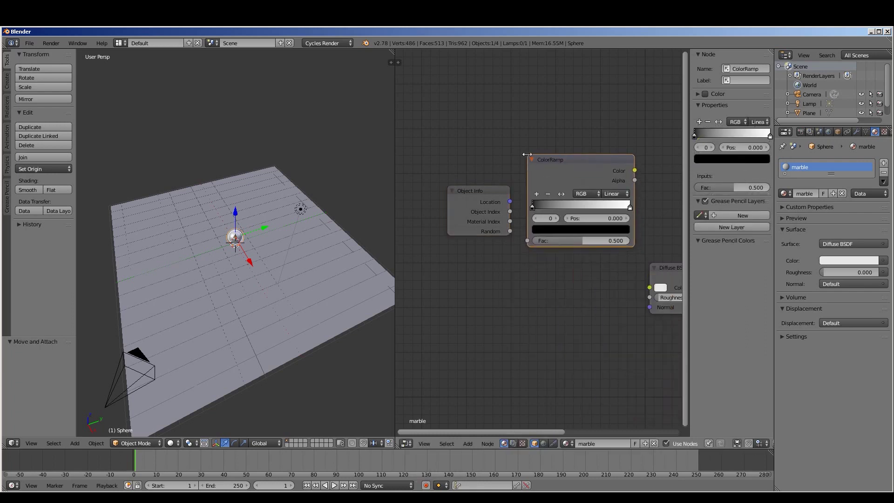
Step: Space out the Object Info and ColorRamp nodes and link Random to Fac and the ramp's Color to the Diffuse BSDF Color
left_click(485, 192)
key("g")
left_click(450, 205)
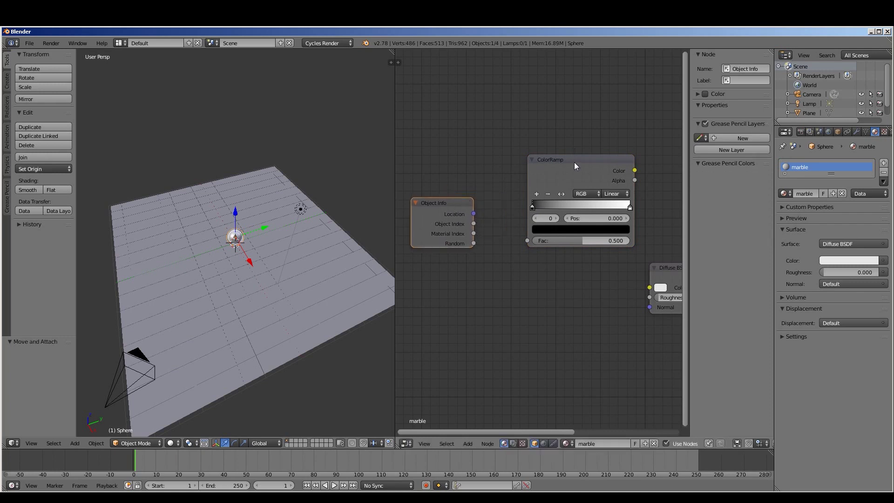
left_click(575, 161)
key("g")
left_click(547, 181)
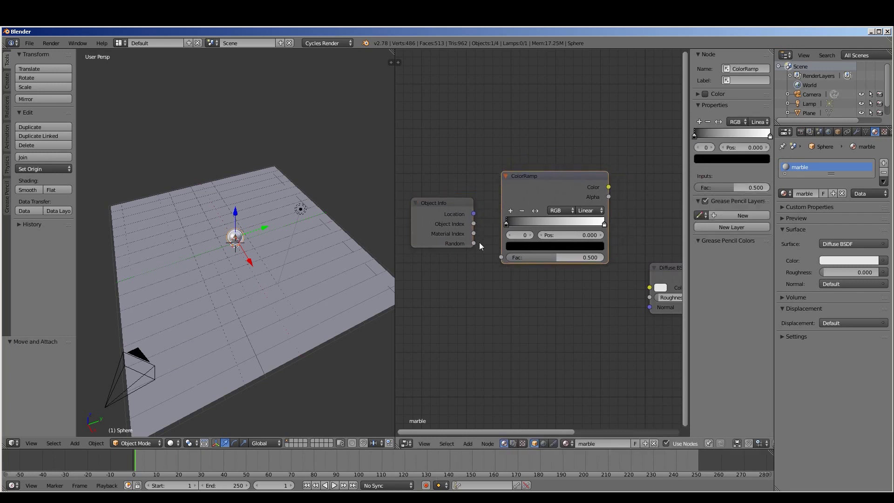
left_click_drag(476, 243, 500, 258)
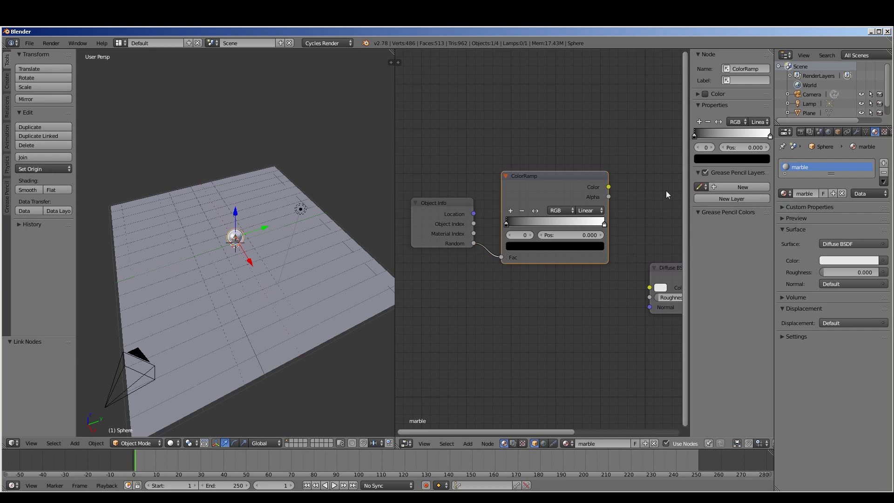
left_click_drag(608, 187, 652, 291)
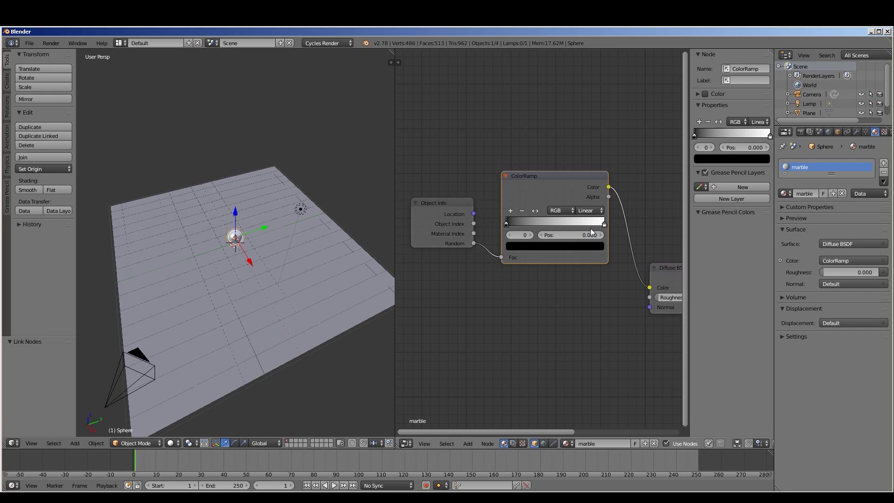
Step: Set the first stop of the ColorRamp to bright green
left_click(532, 251)
left_click(534, 247)
left_click_drag(586, 164, 585, 115)
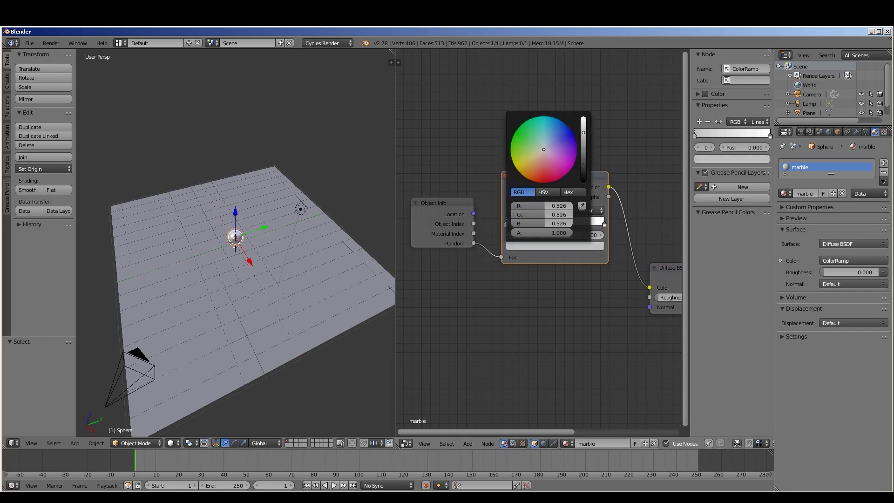
left_click(516, 135)
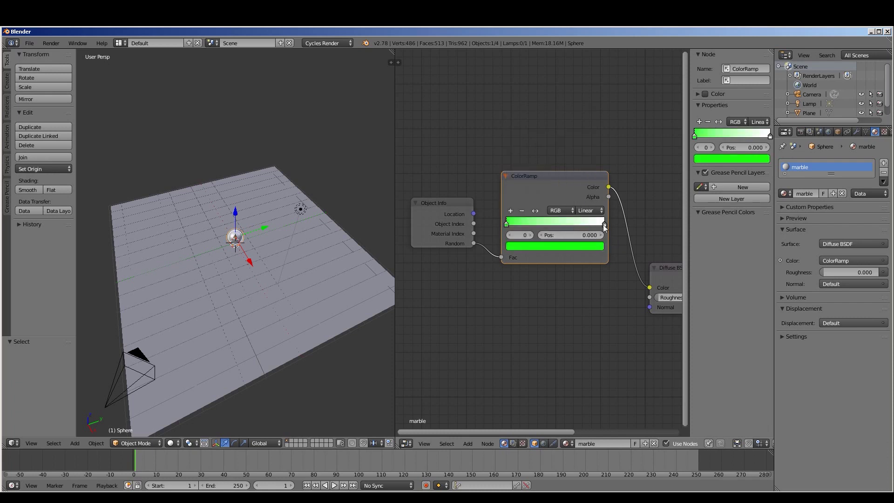
Step: Add two stops to the ColorRamp and spread the three after the green one to about 0.28, 0.54 and 0.88
left_click_drag(605, 227, 560, 227)
left_click(511, 210)
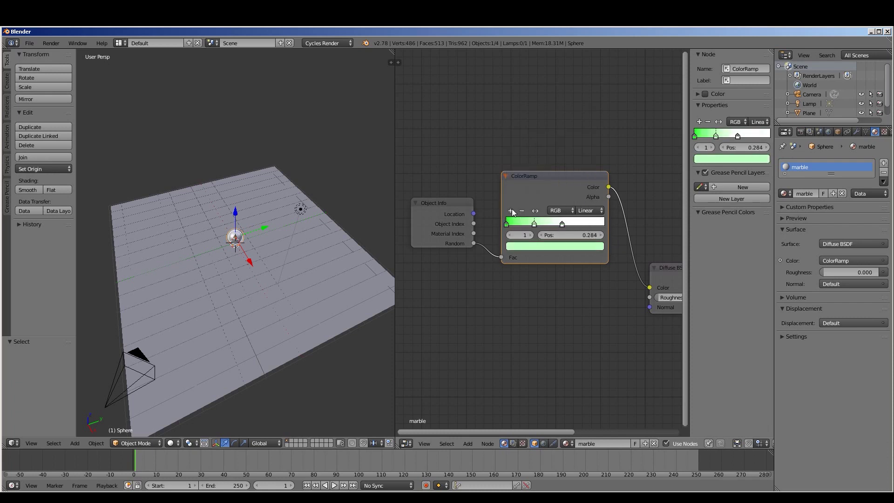
left_click(512, 211)
left_click_drag(563, 225, 592, 225)
mouse_move(535, 223)
left_mouse_down()
mouse_move(559, 225)
mouse_move(535, 226)
left_mouse_up()
Step: Color the ColorRamp's second stop red and its third stop blue
left_click(526, 225)
left_click(538, 245)
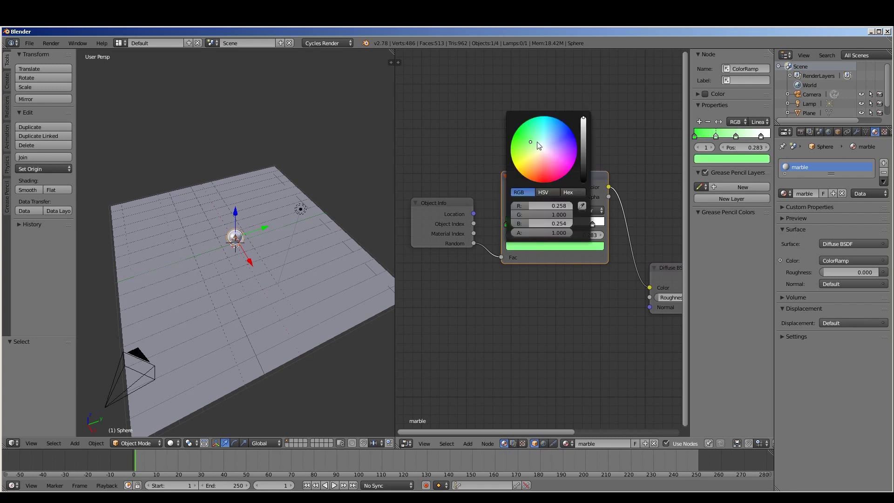
left_click(552, 181)
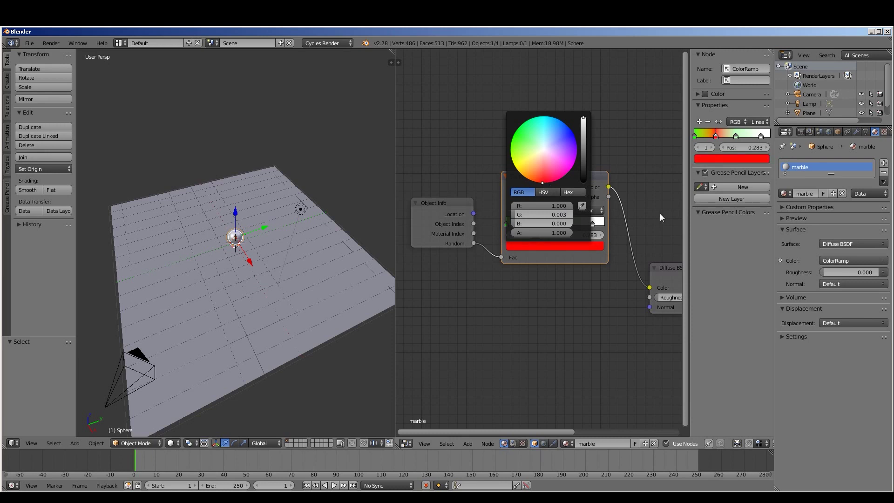
left_click(560, 224)
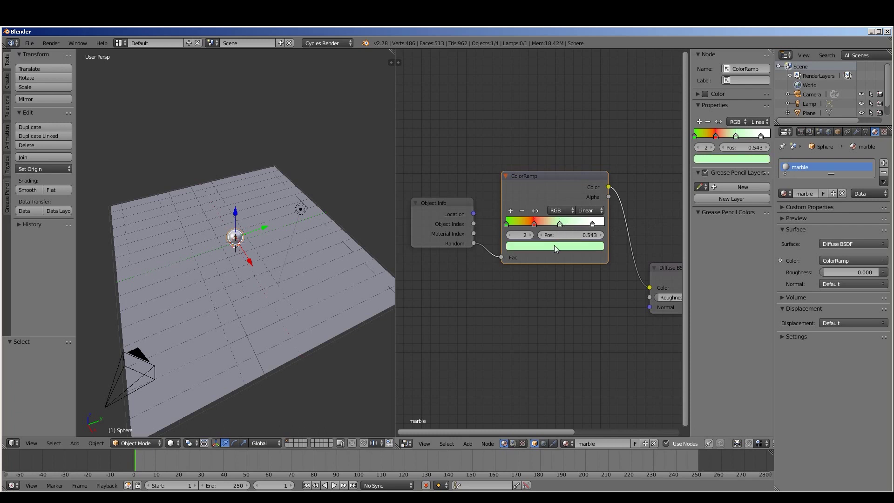
left_click(554, 245)
left_click(566, 124)
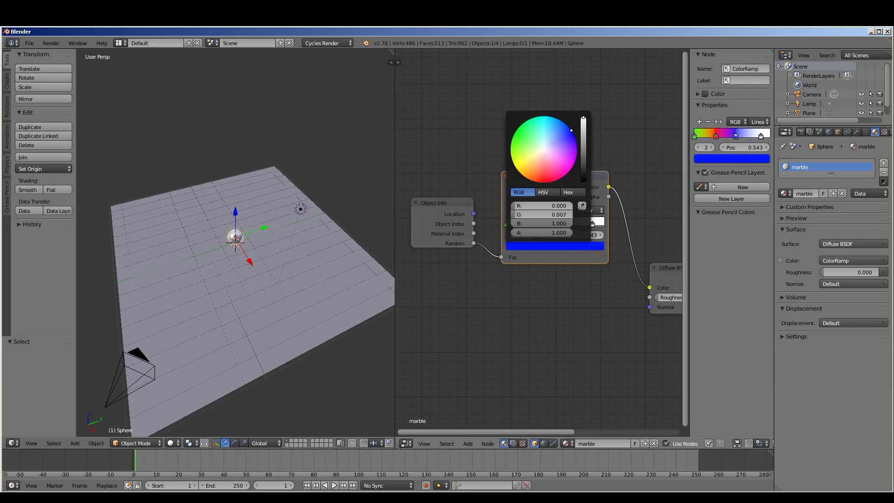
Step: Color the last ColorRamp stop magenta and move the blue stop to about 0.57
left_click(592, 224)
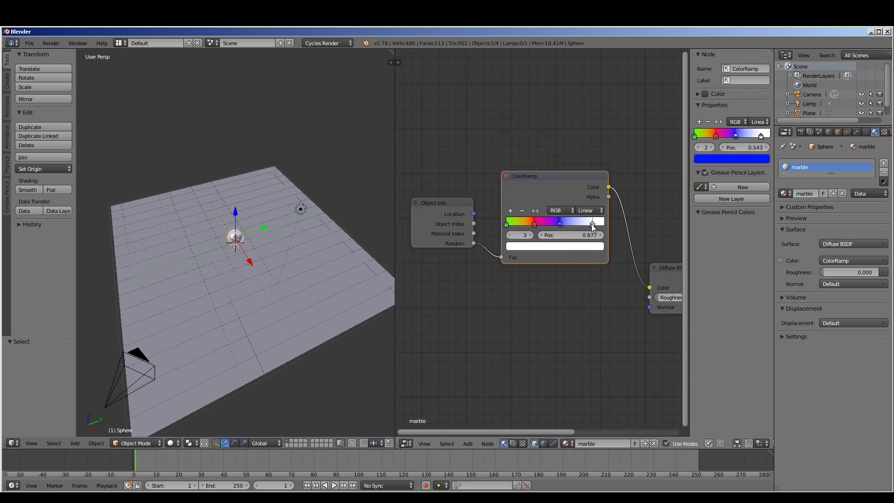
left_click(586, 247)
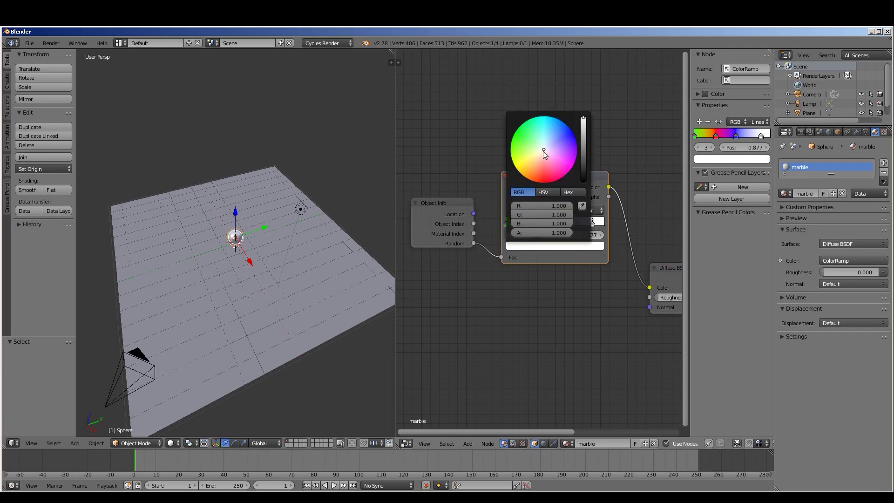
left_click_drag(543, 150, 568, 172)
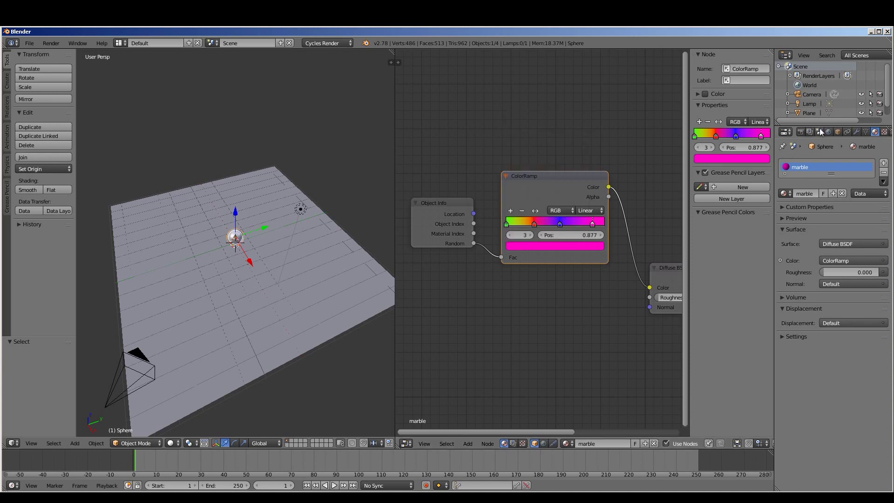
left_click_drag(559, 224, 563, 225)
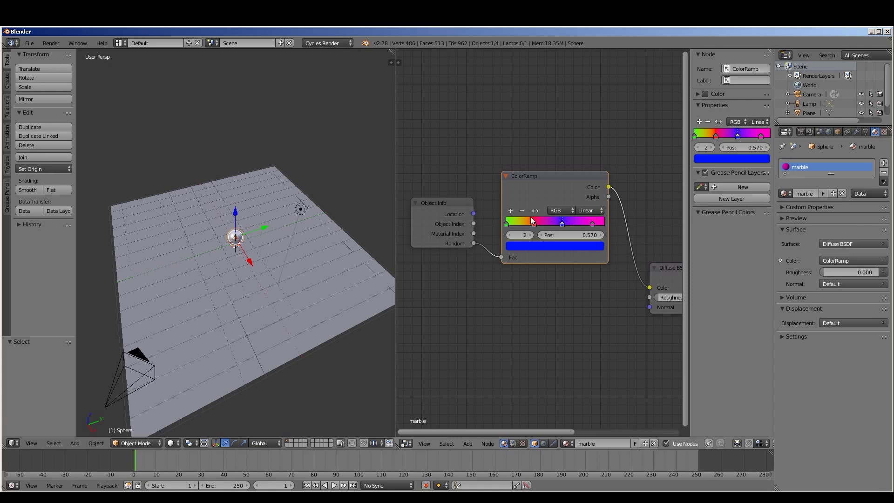
Step: Set the ColorRamp interpolation to Constant and even out the bands, moving the magenta stop to about 0.79
left_click(599, 213)
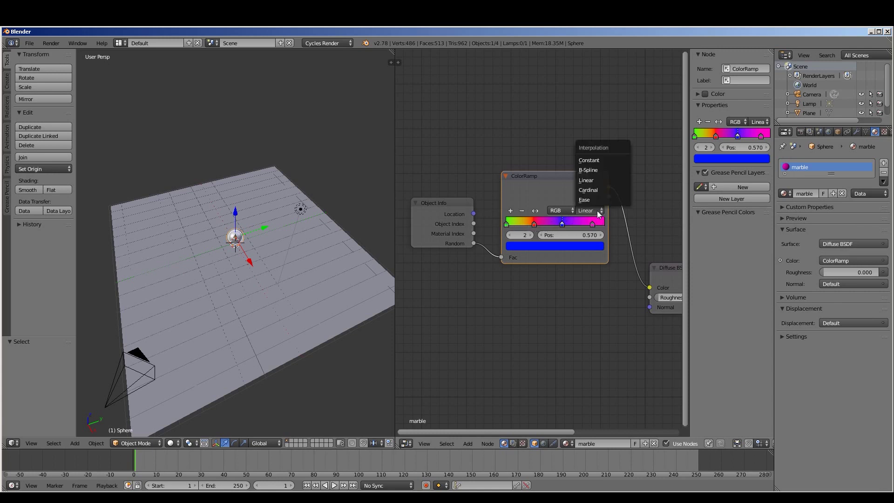
left_click(600, 163)
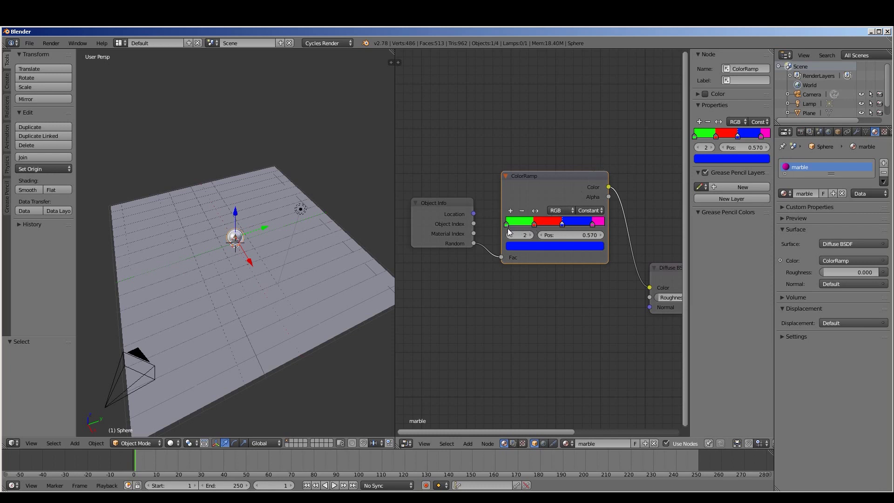
left_click_drag(535, 227, 536, 228)
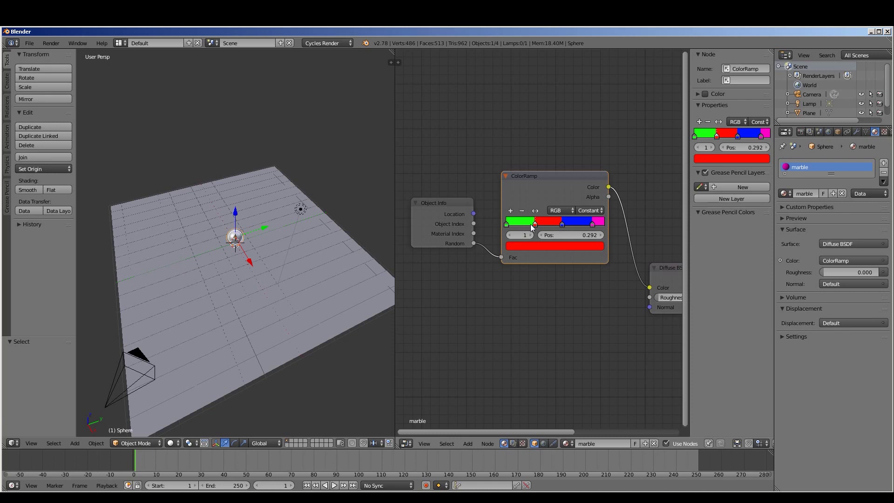
left_click_drag(535, 227, 534, 227)
left_click_drag(592, 224, 584, 225)
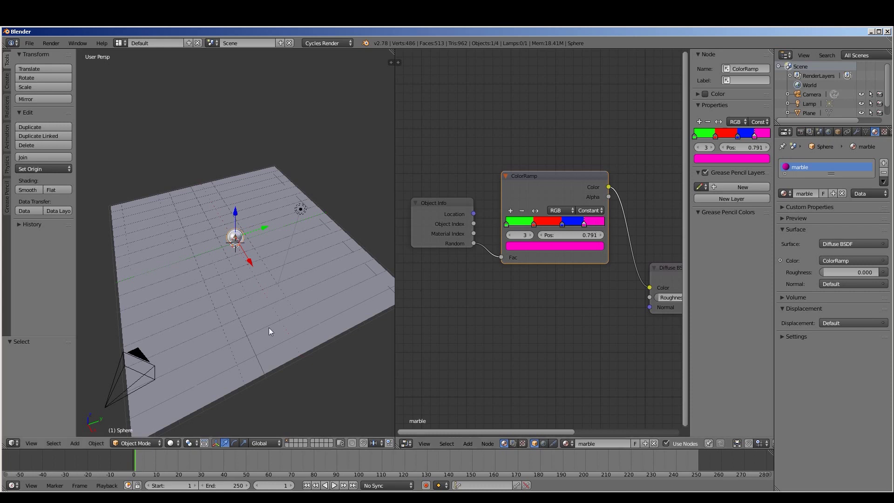
Step: Render the scene to check the single sphere's color
key("F12")
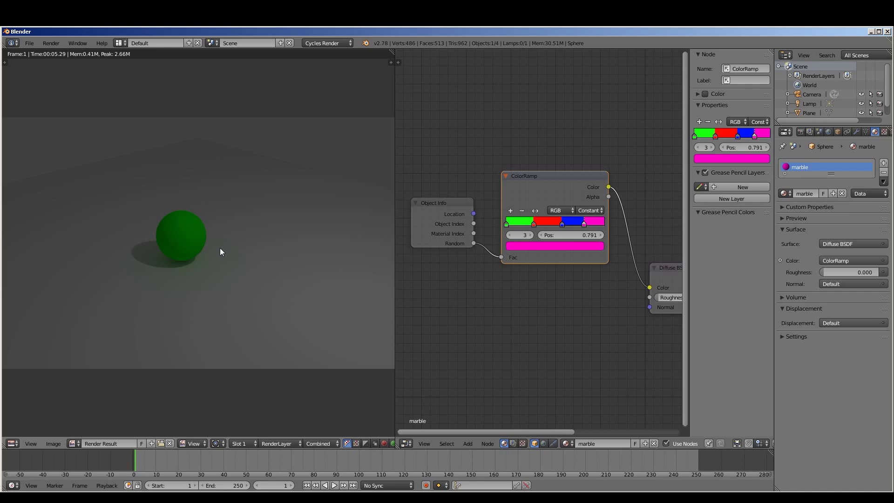
key("Escape")
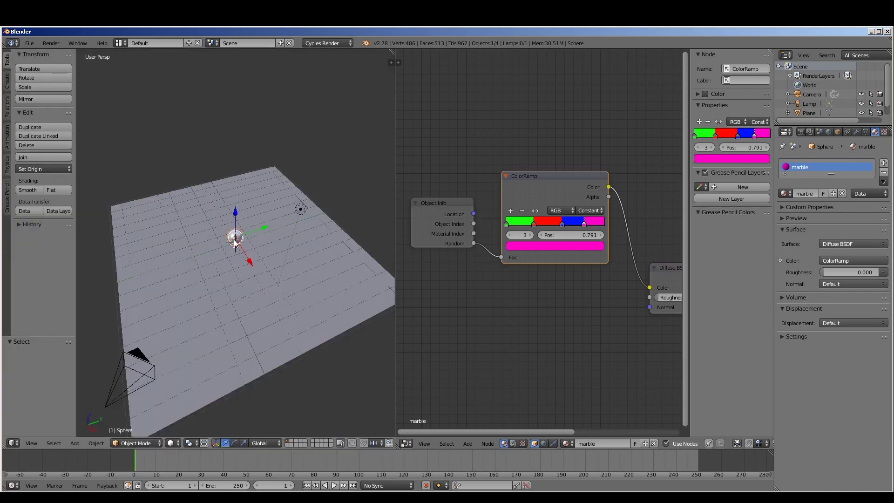
Step: Duplicate the sphere eleven times in top view, scattering the copies across the plane around the original
key("KP_7")
key("shift+d")
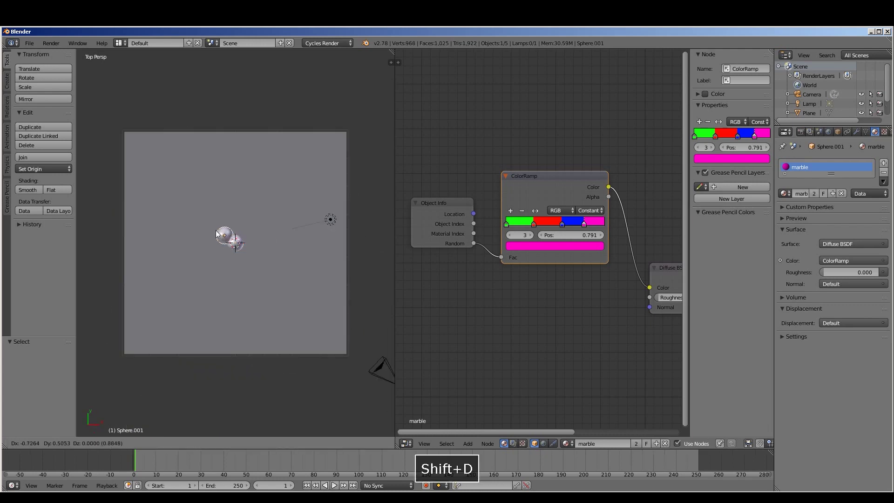
left_click(209, 229)
key("shift+d")
left_click(240, 217)
key("shift+d")
left_click(214, 201)
key("shift+d")
left_click(175, 208)
key("shift+d")
left_click(185, 244)
key("shift+d")
left_click(257, 192)
key("shift+d")
left_click(237, 177)
key("shift+d")
left_click(218, 168)
key("shift+d")
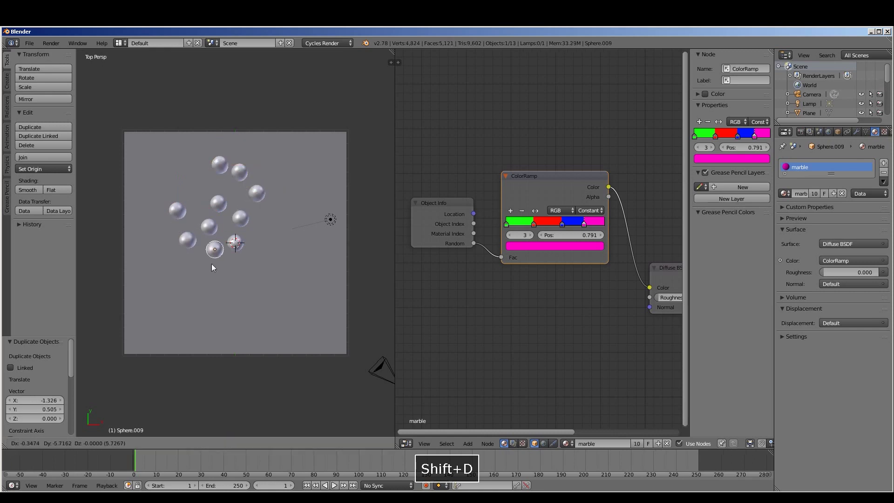
left_click(199, 273)
key("shift+d")
left_click(236, 279)
key("shift+d")
left_click(283, 250)
Step: Render the scene to check the random colors across the scattered spheres
key("F12")
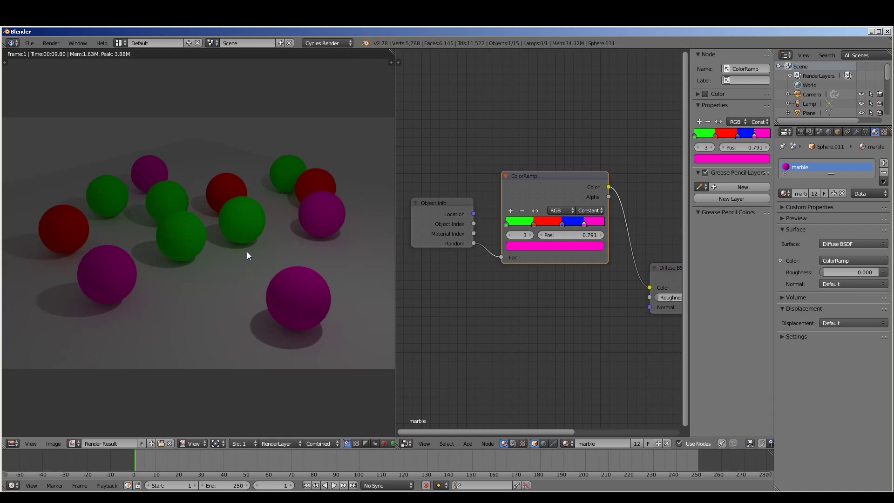
key("Escape")
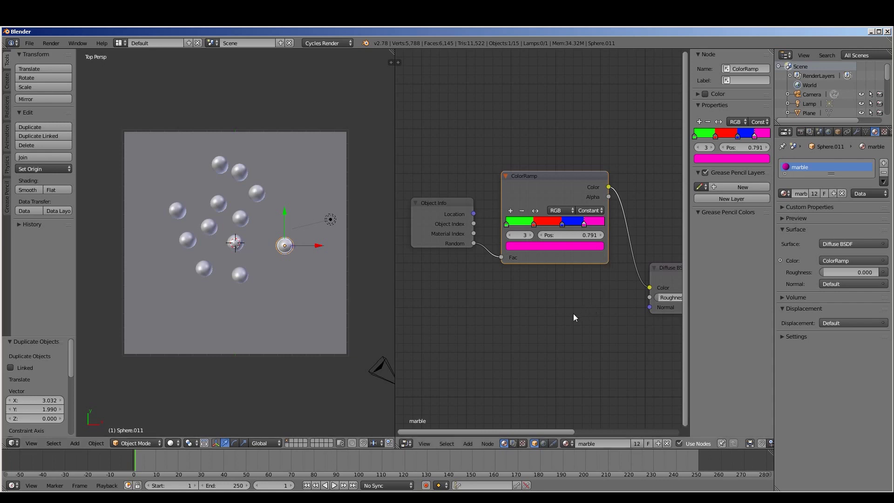
Step: Add a Glass BSDF node below the Diffuse BSDF in the marble material
middle_click_drag(604, 315, 439, 247, "shift")
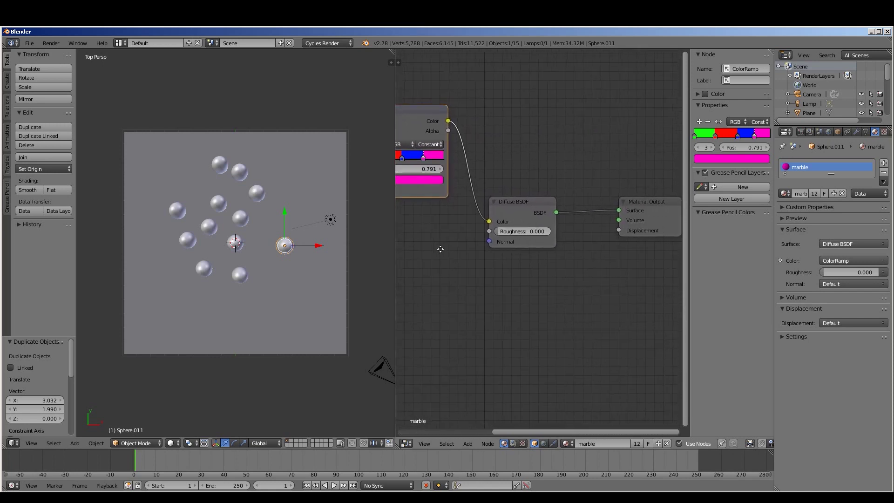
key("shift+a")
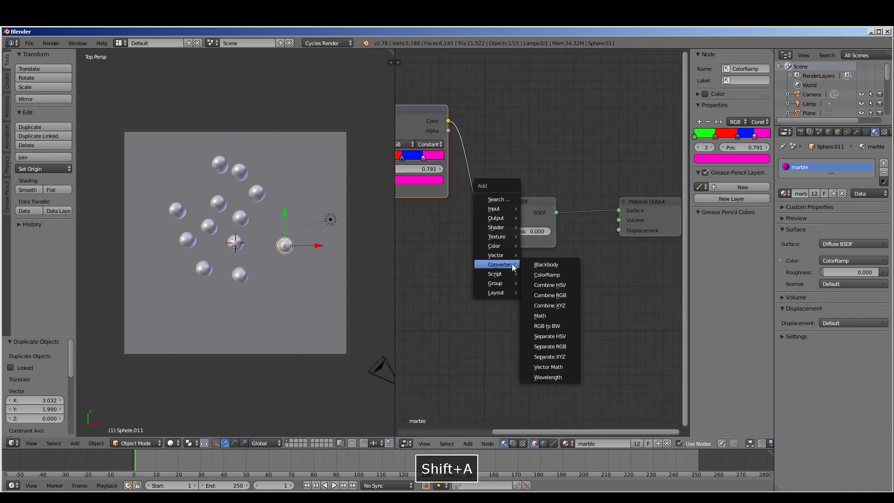
mouse_move(515, 229)
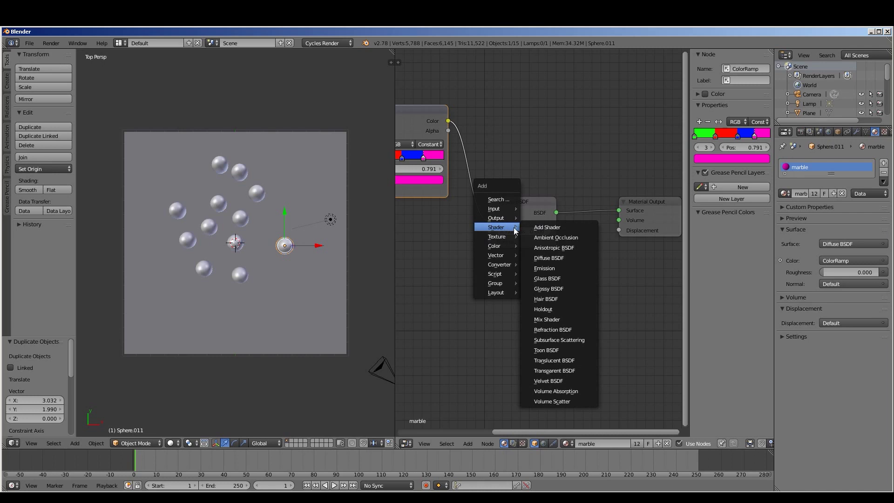
left_click(555, 279)
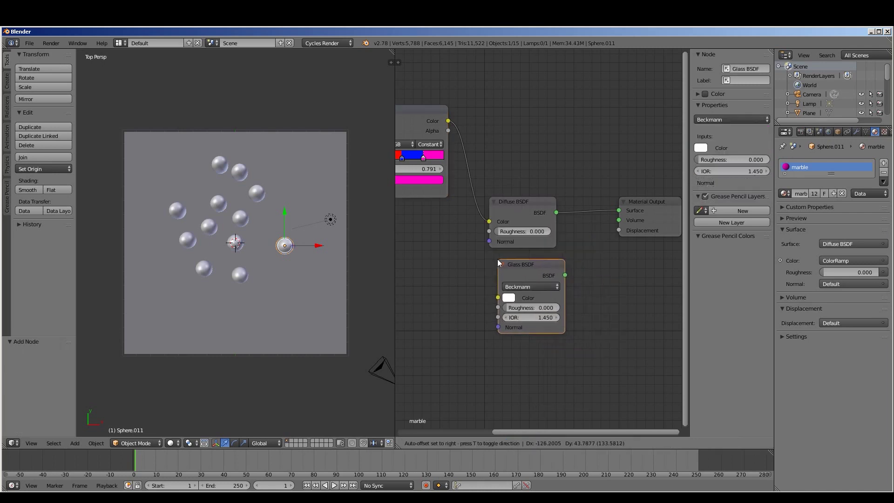
left_click(494, 258)
Step: Insert a Mix Shader between the Diffuse BSDF and Material Output, and link the Glass BSDF to its second Shader input
key("shift+a")
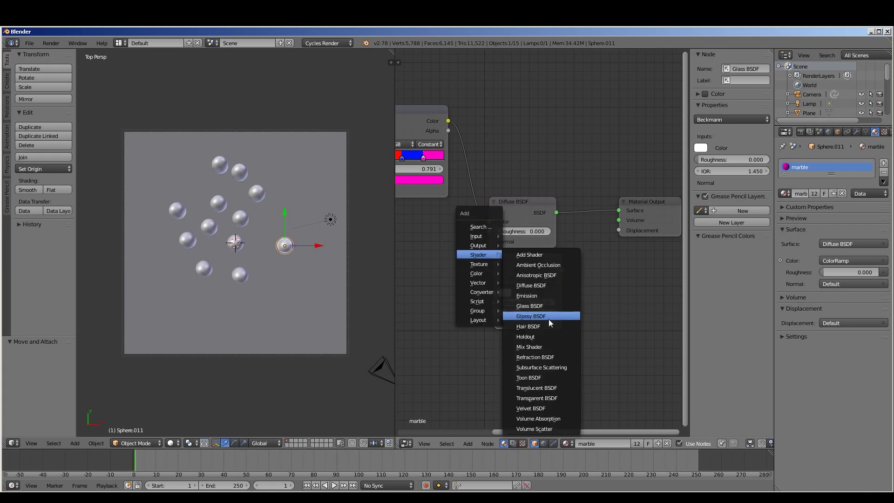
left_click(531, 346)
left_click(584, 191)
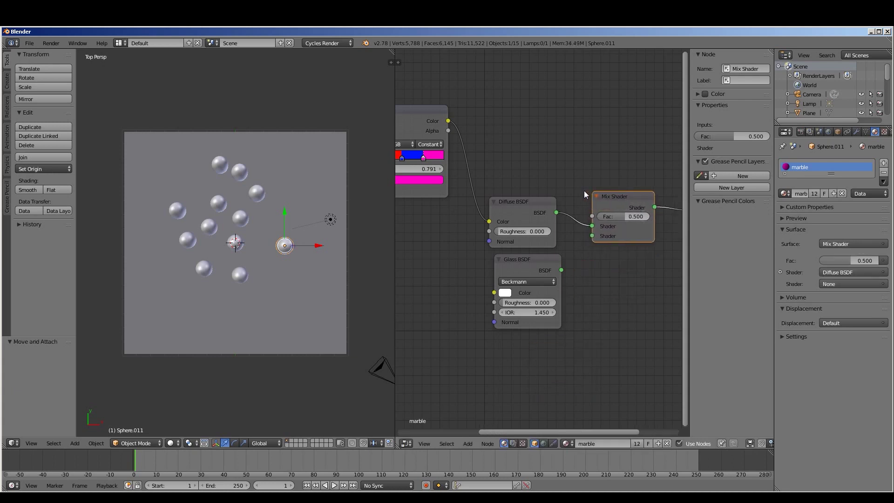
left_click(784, 218)
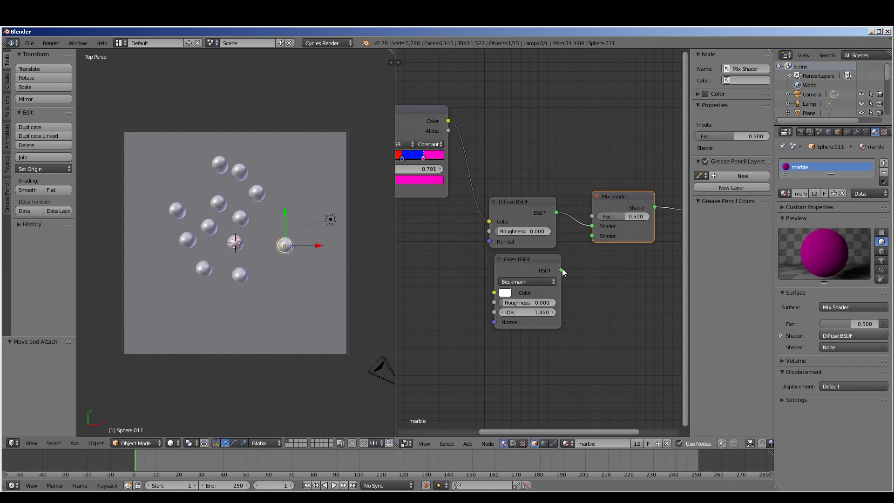
left_click_drag(561, 270, 590, 237)
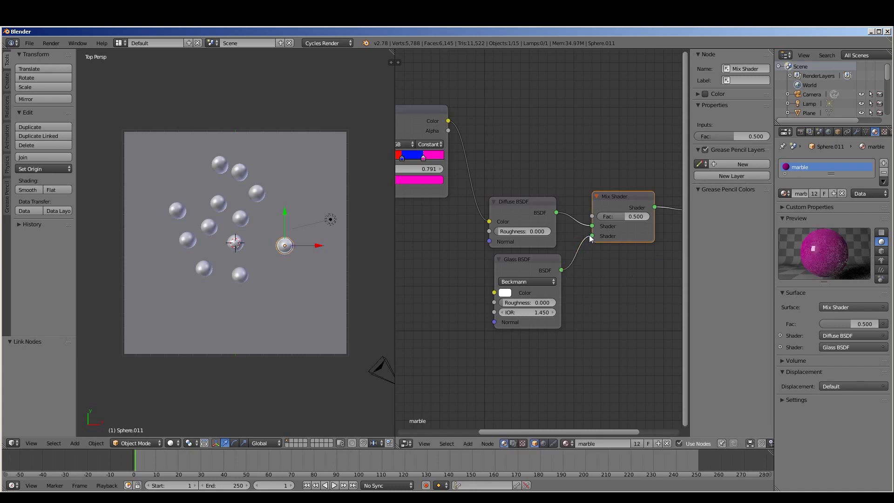
Step: Set the Mix Shader's Fac to 0.3 and render the scene to check the marbles
left_click(633, 217)
key("BackSpace")
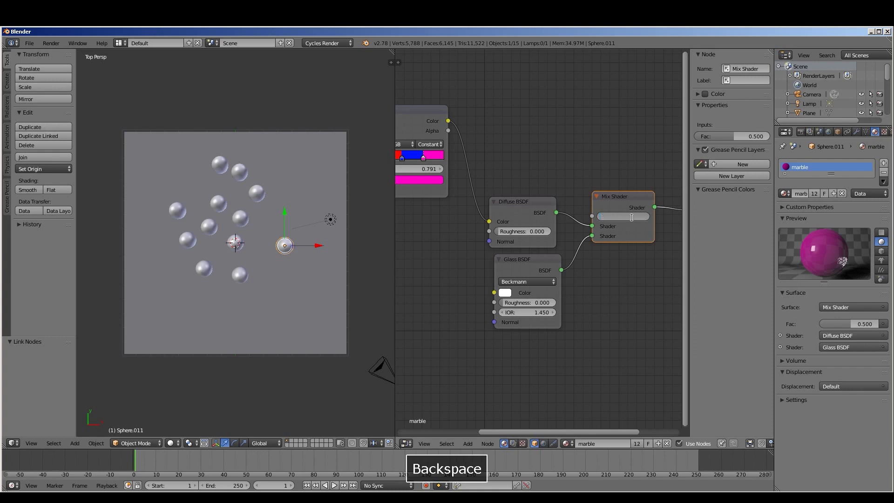
type("0.3")
key("Return")
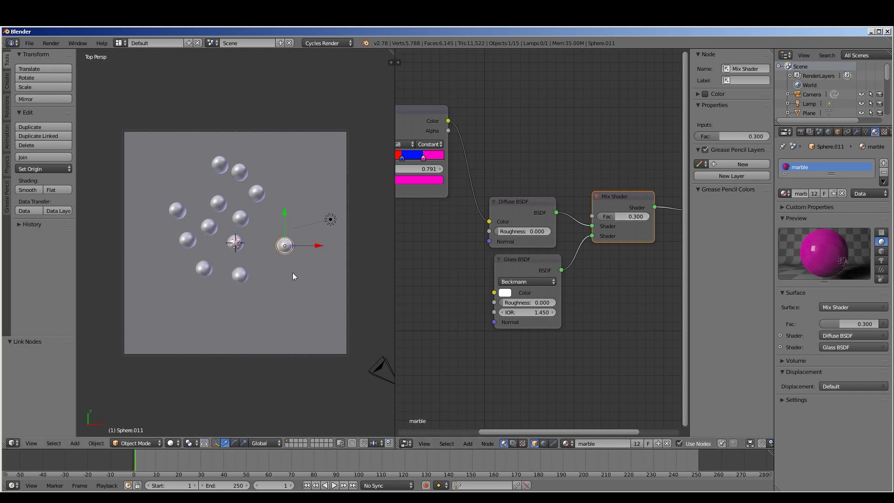
key("F12")
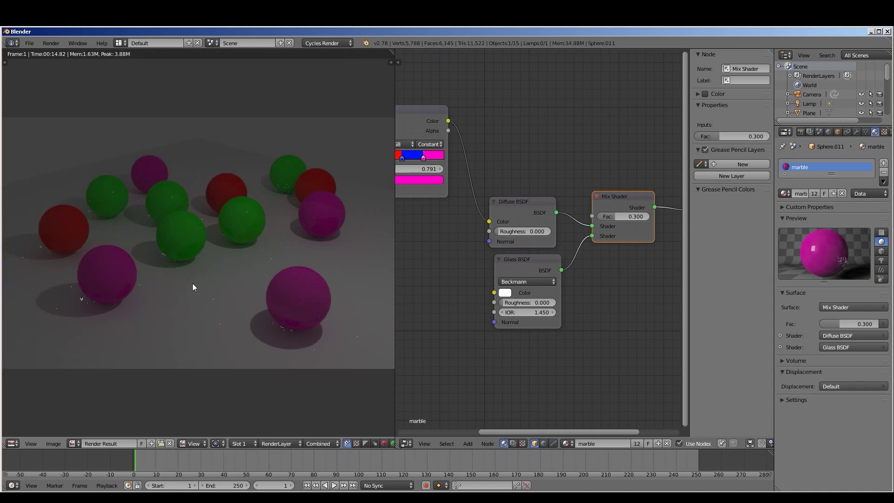
key("Escape")
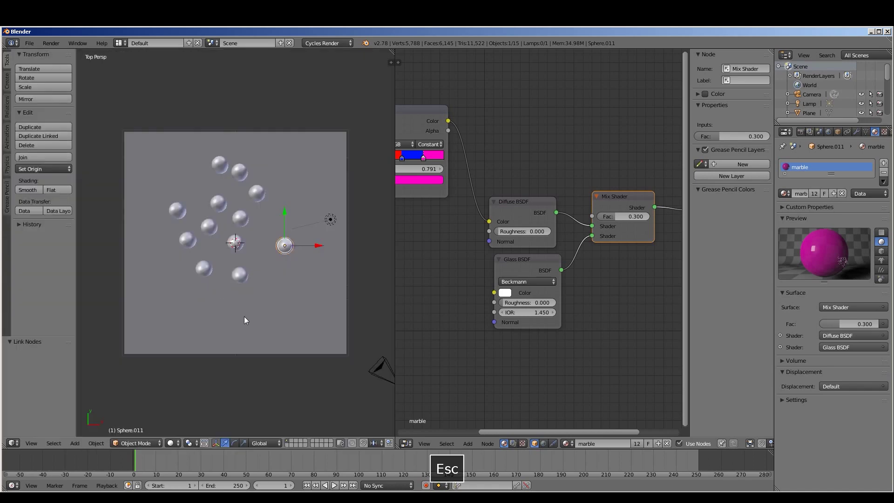
Step: Place the 3D cursor above and in front of the marbles in the side view and add a plane there
middle_click_drag(260, 329, 205, 268)
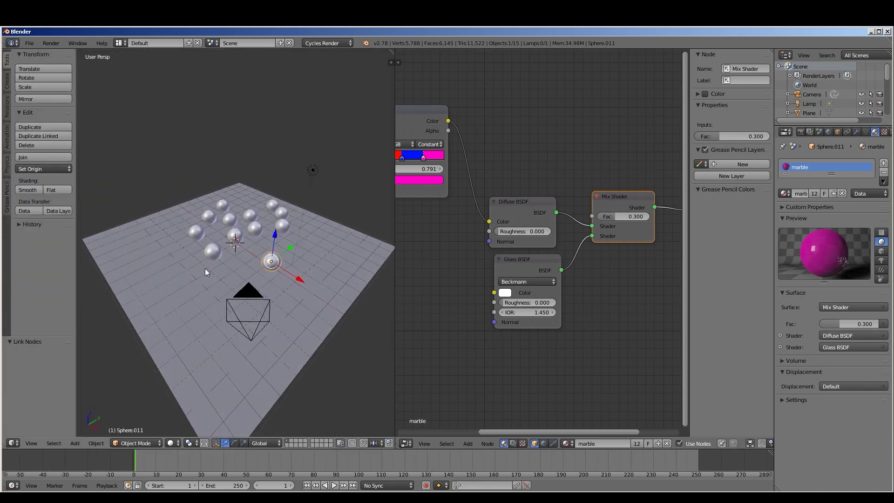
key("3")
middle_click_drag(251, 234, 303, 256, "shift")
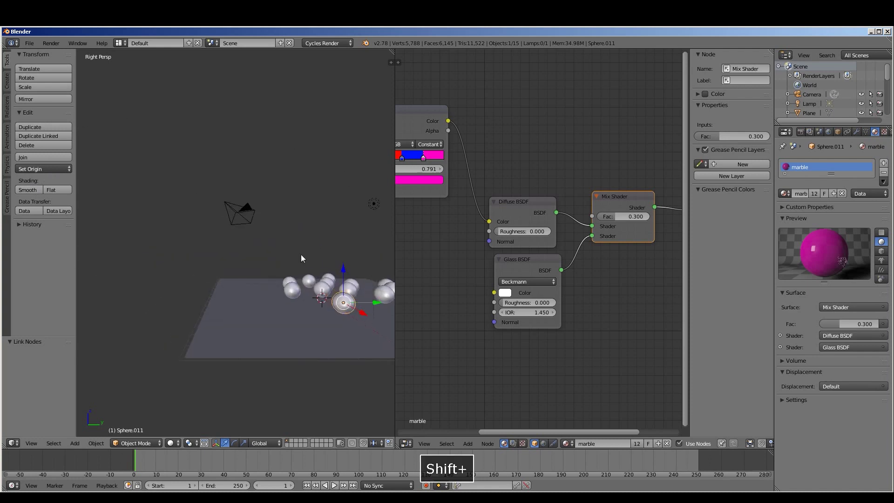
left_click(204, 190)
key("a")
key("shift+a")
mouse_move(204, 192)
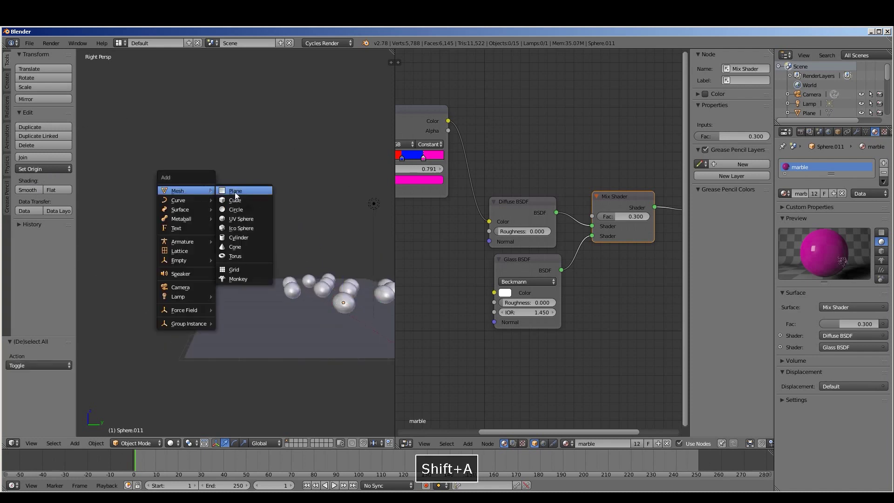
left_click(236, 192)
Step: Tilt the new plane about -40° toward the marbles in the orthographic side view and scale it up about 3.67 times
key("1")
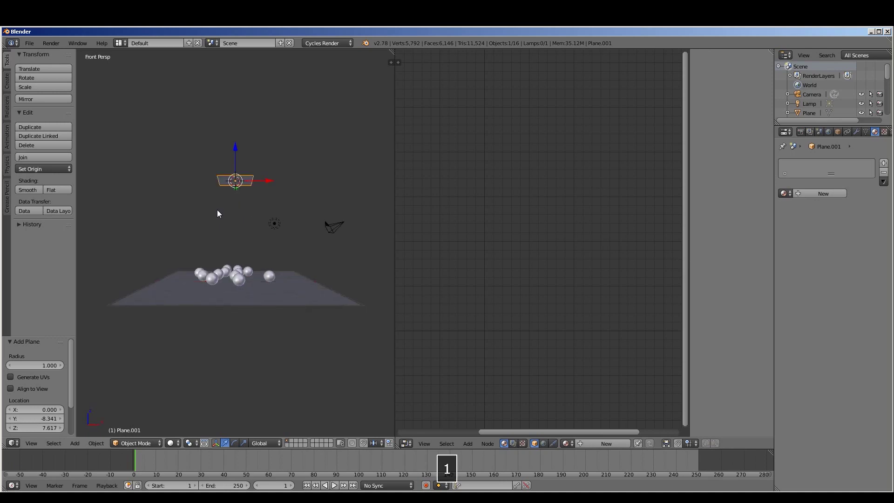
key("3")
key("5")
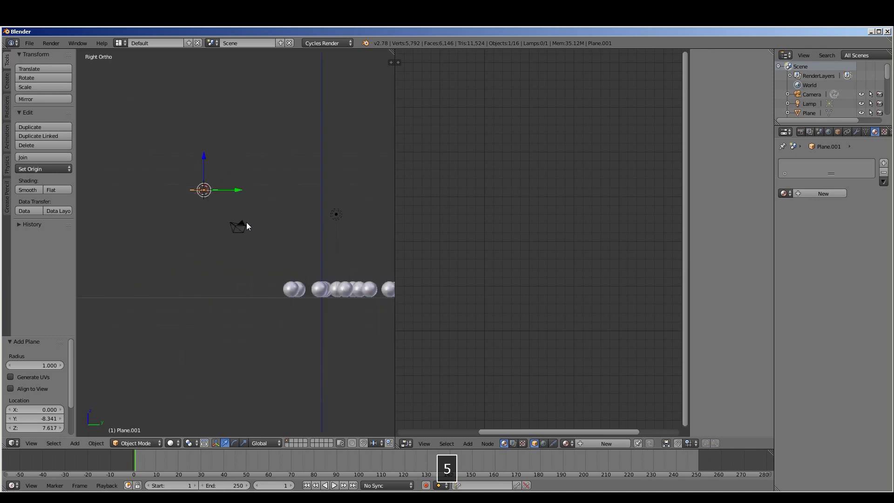
key("r")
left_click(246, 177)
key("s")
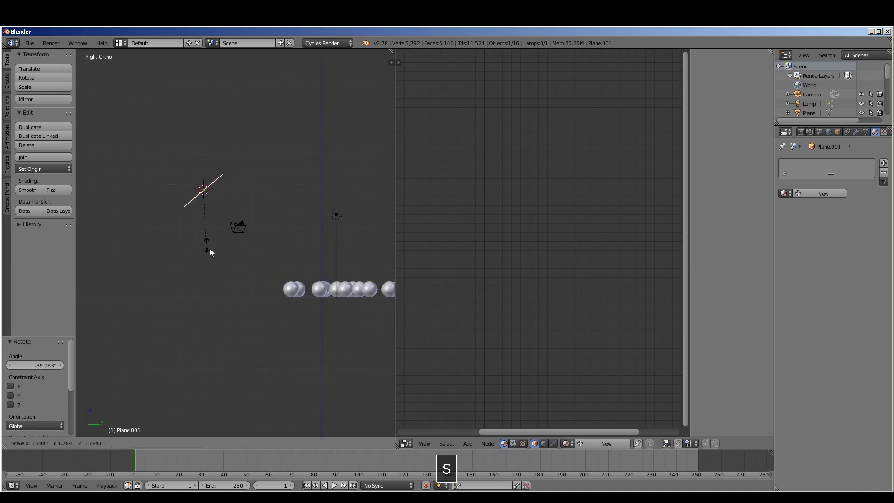
left_click(230, 297)
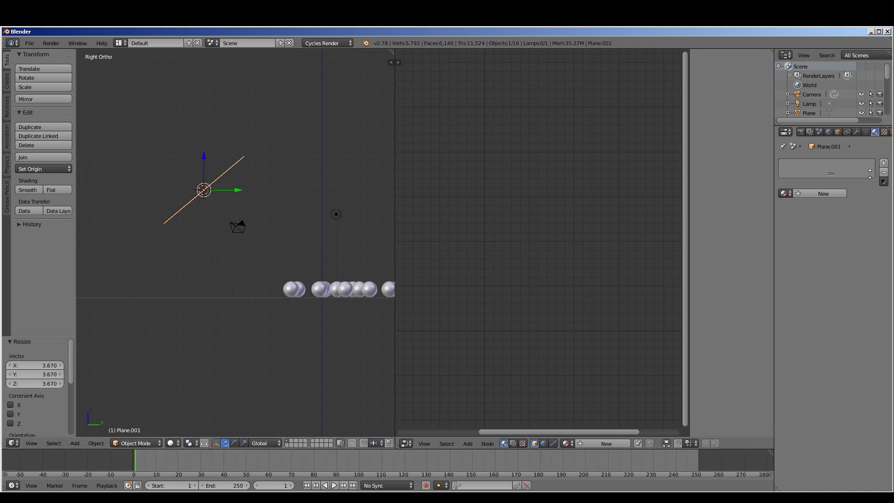
Step: Give the tilted plane a new material with Emission as its surface shader
left_click(831, 194)
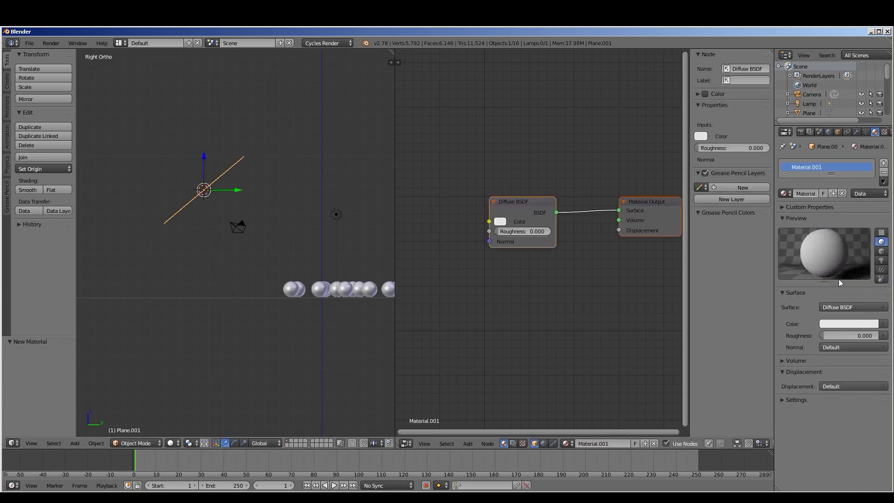
left_click(843, 306)
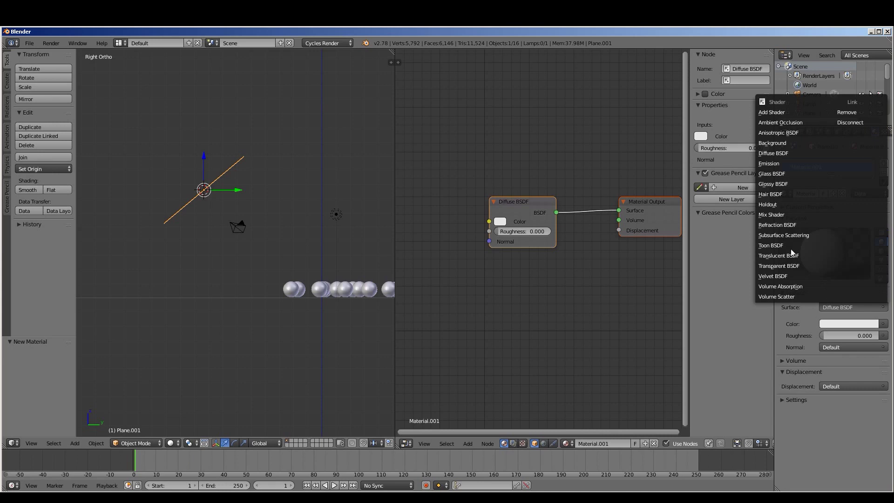
left_click(775, 163)
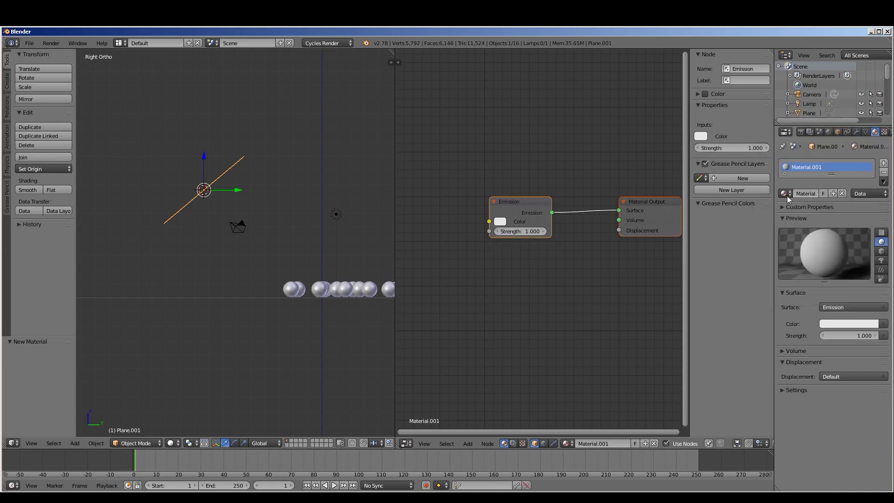
Step: Set the Emission strength to 50 and render the scene to check the lighting
left_click(856, 335)
type("50")
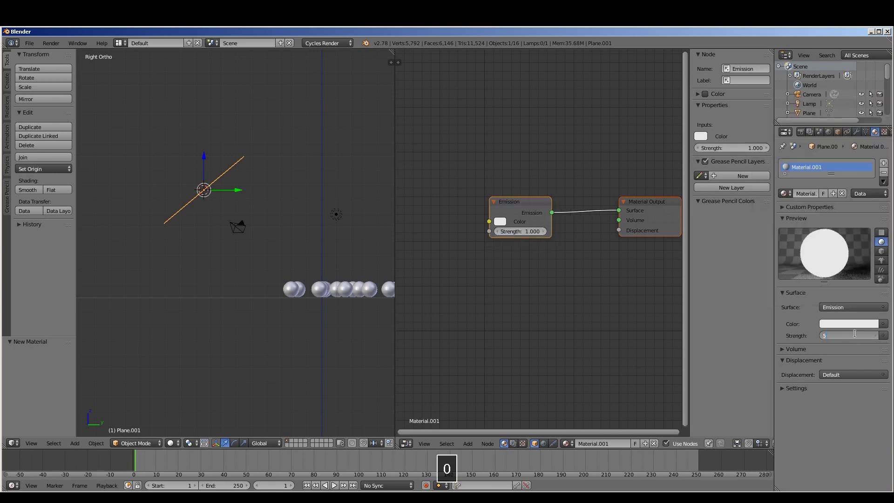
key("Return")
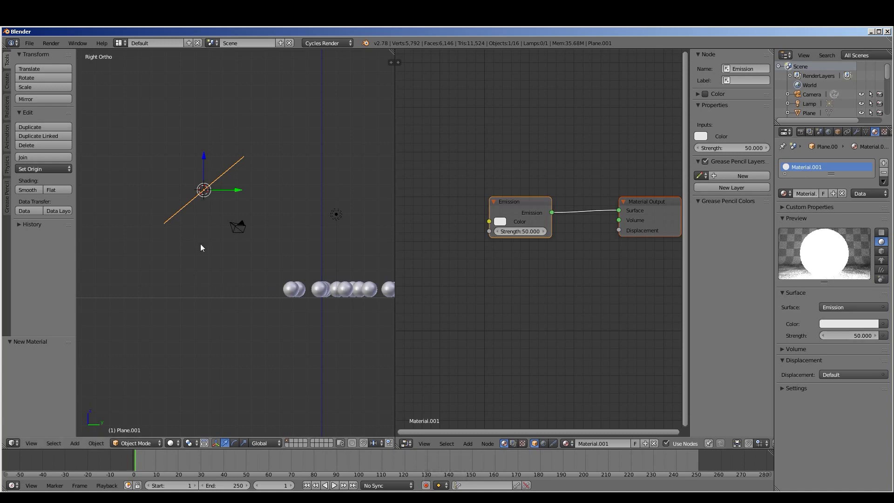
key("F12")
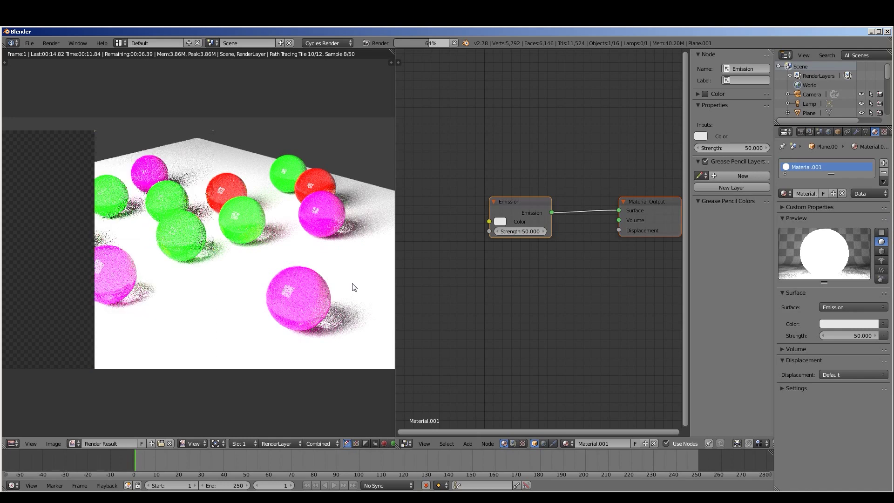
key("Escape")
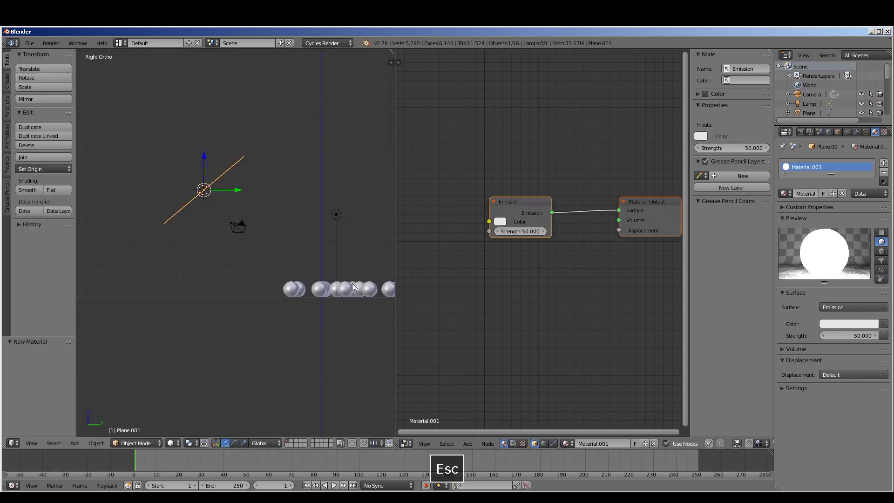
Step: Set the light plane's Emission strength to 15 and render the scene again
left_click(852, 336)
type("15")
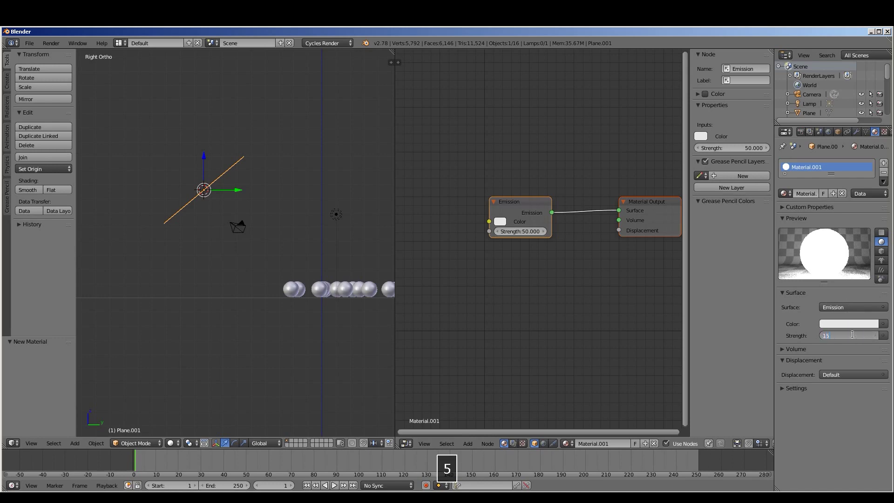
key("Return")
key("F12")
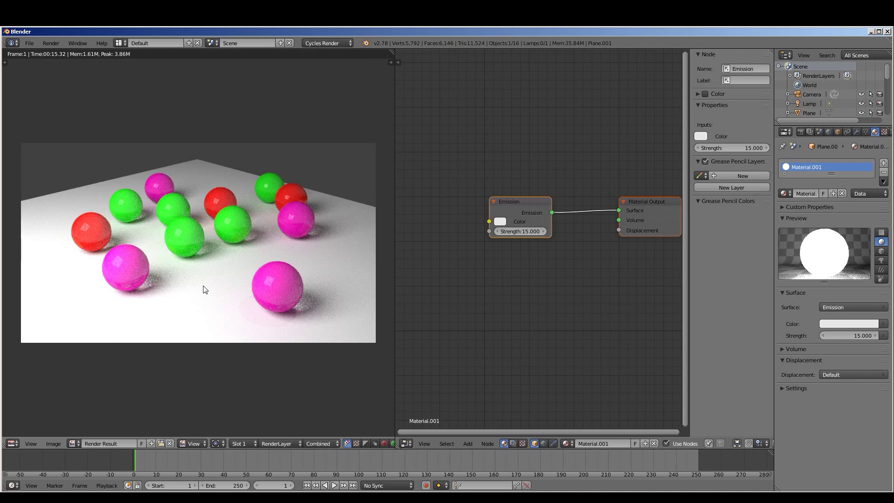
key("Escape")
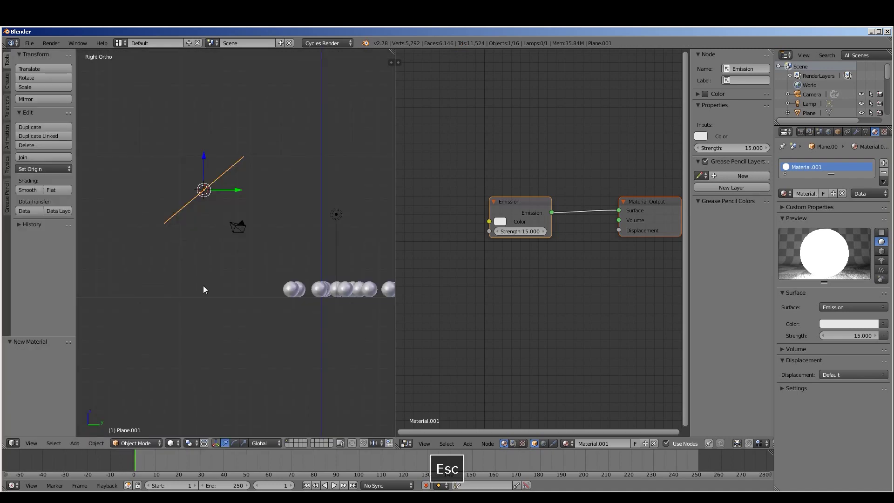
Step: Set the render samples to 200 in the Cycles sampling settings
left_click(801, 131)
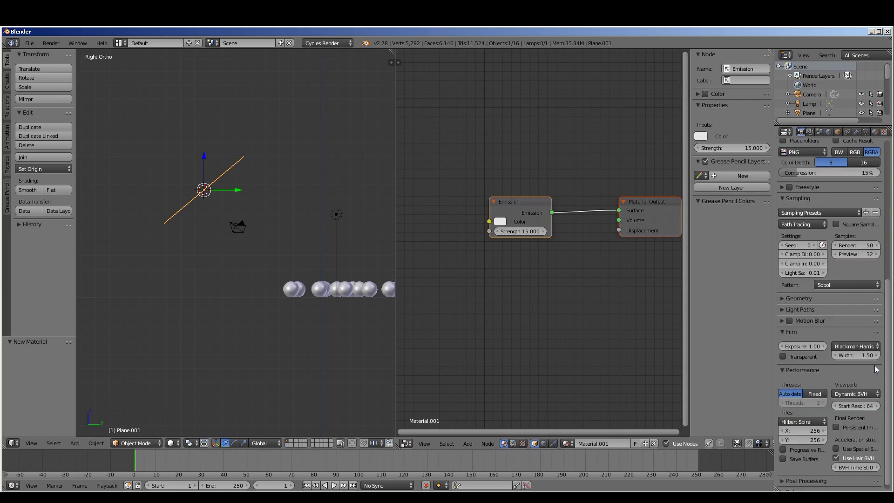
left_click(786, 330)
left_click(868, 245)
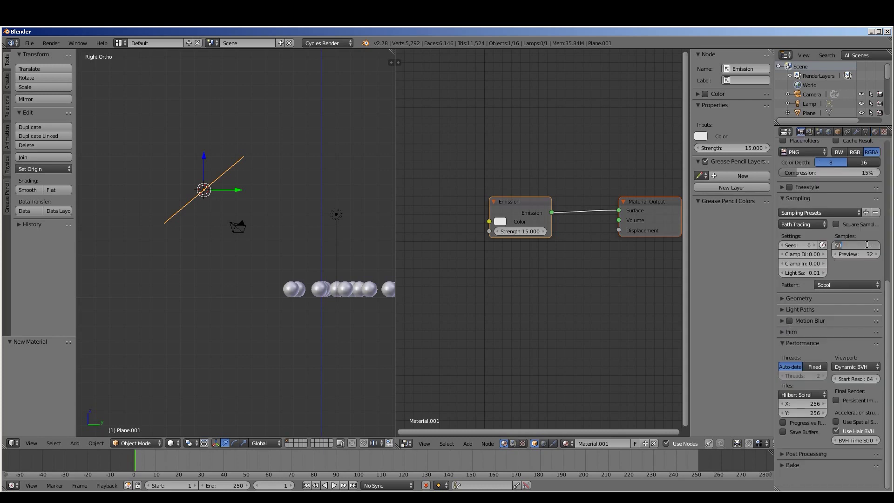
type("200")
key("Return")
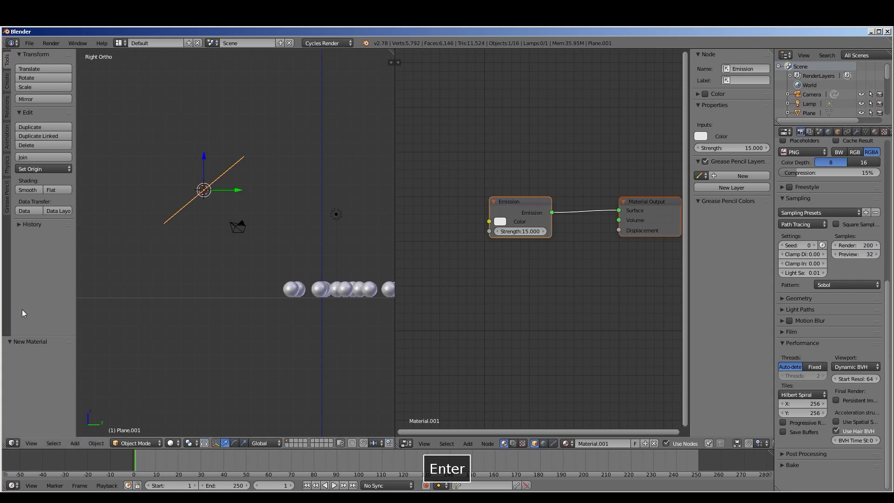
Step: Move the ground plane about -1.84 in X and 2.8 in Y, and scale it up about 1.73 times
middle_click_drag(213, 264, 292, 306)
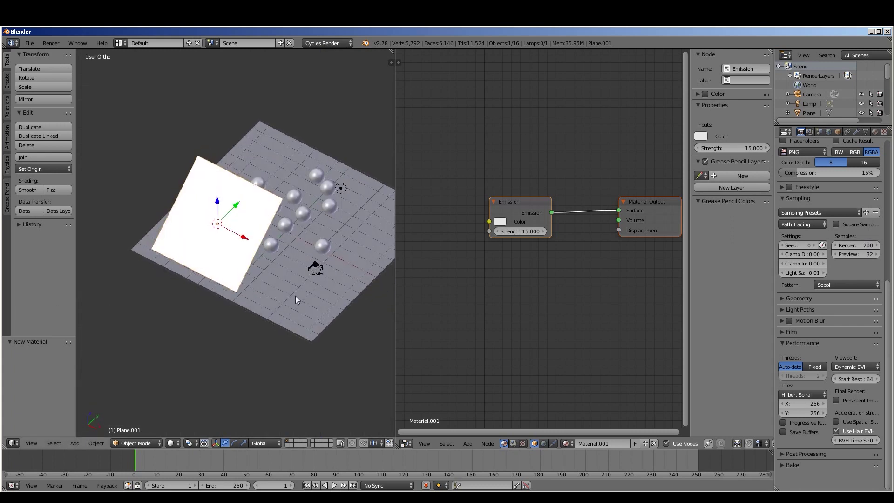
right_click(305, 286)
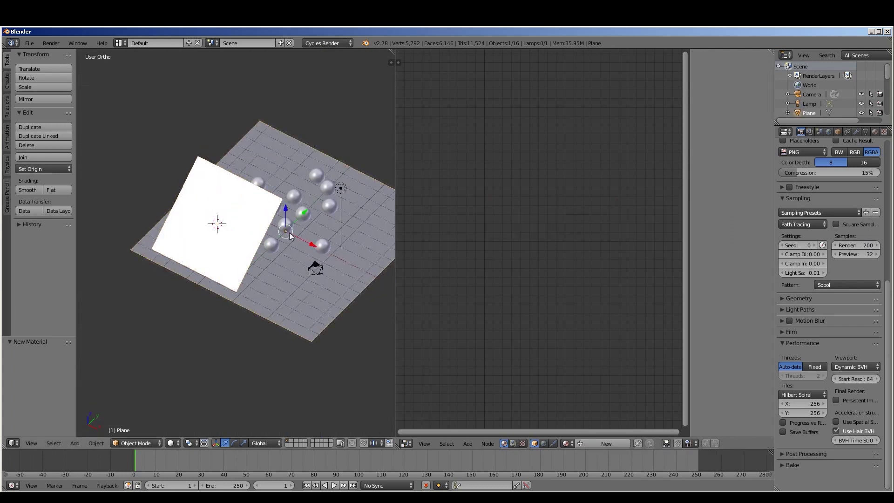
key("KP_7")
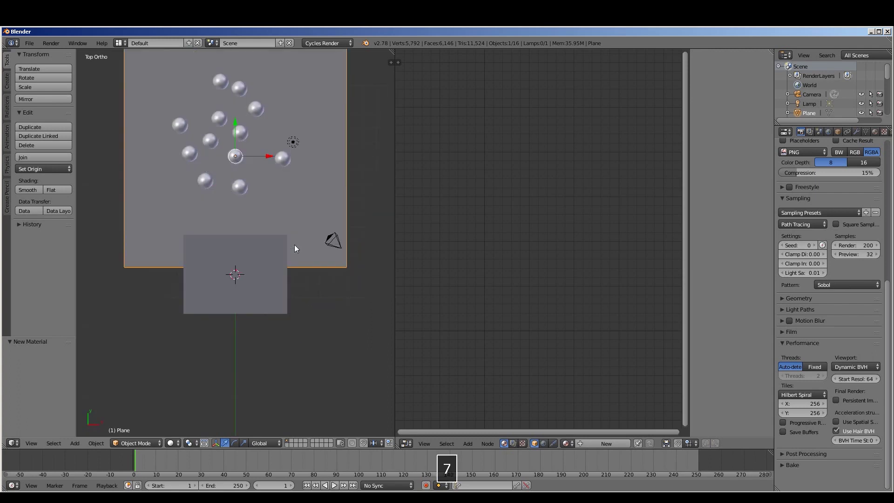
key("g")
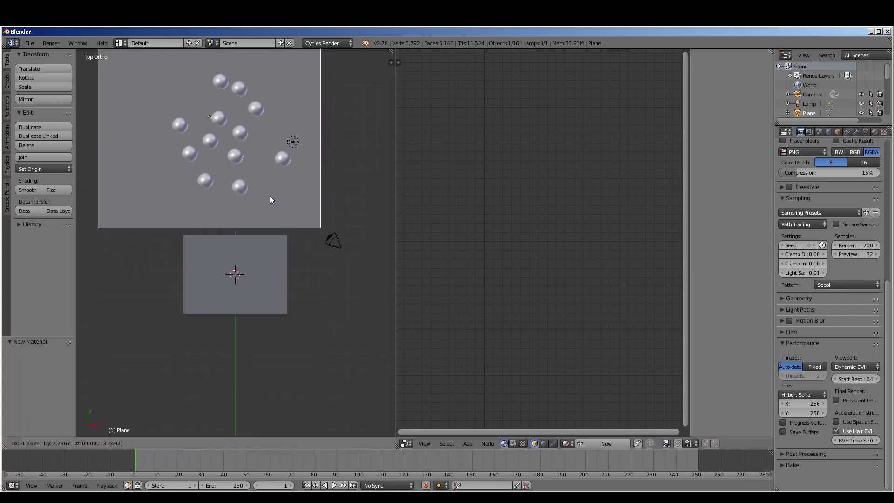
left_click(270, 196)
key("s")
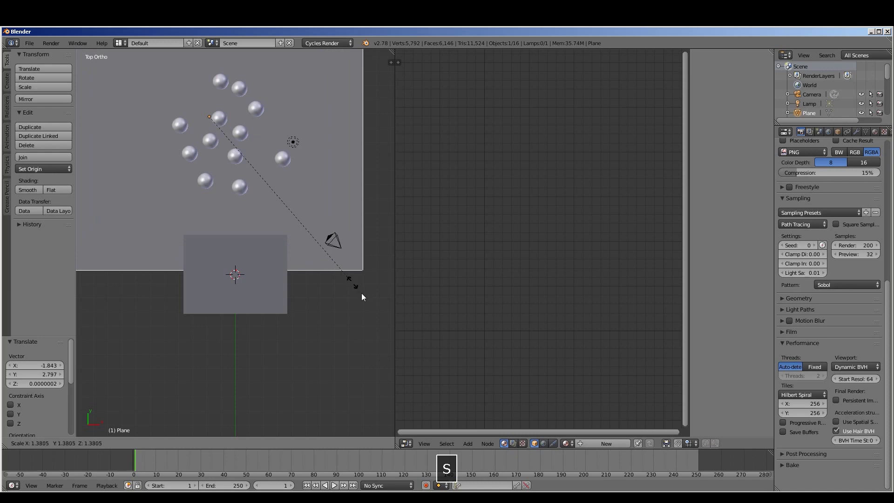
left_click(386, 325)
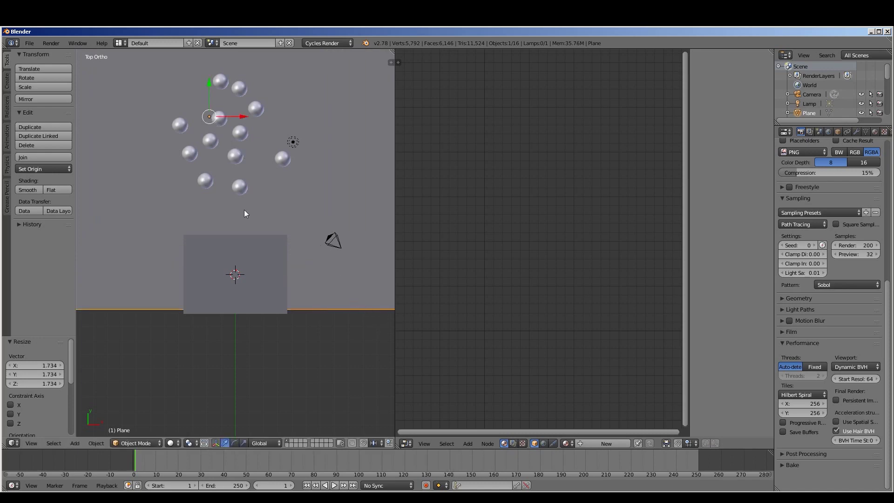
Step: Shift the ground plane about another -3.72 in X and 3.42 in Y to fill the camera view, and render the scene
key("g")
left_click(192, 161)
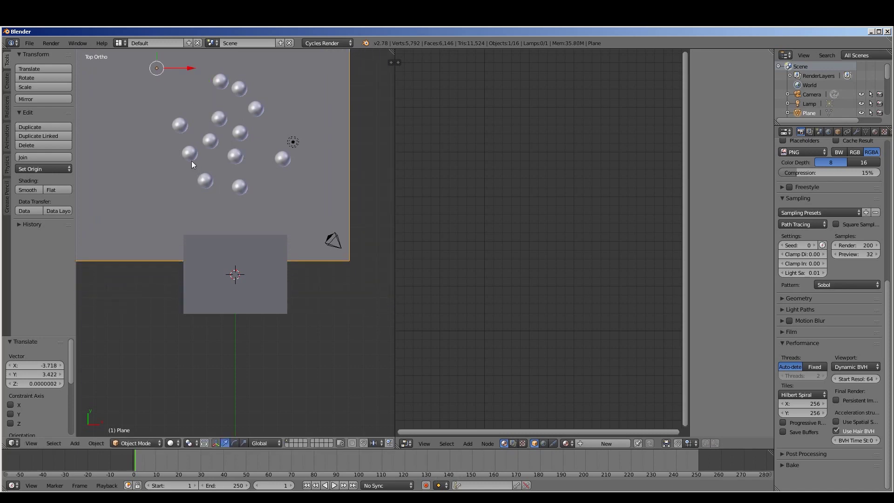
key("KP_0")
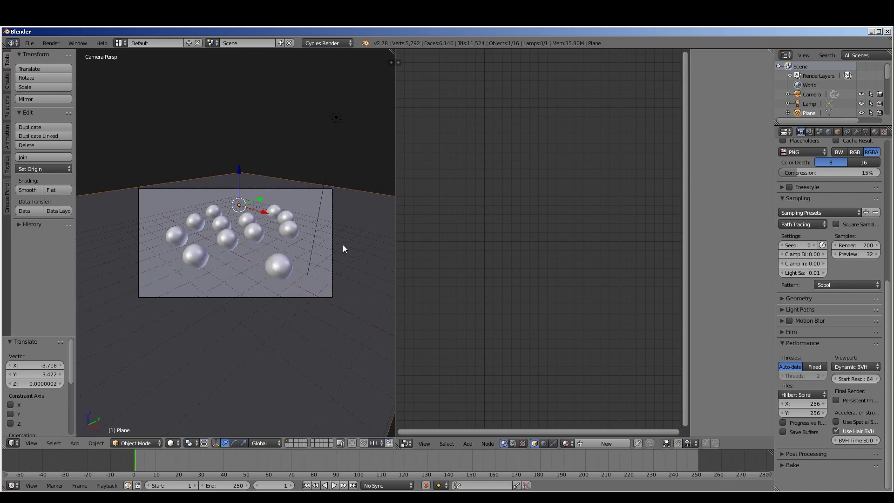
key("F12")
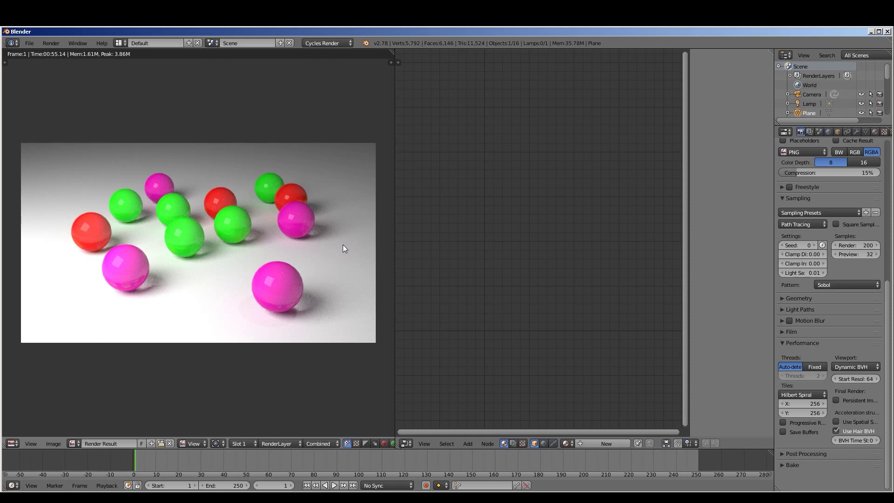
key("Escape")
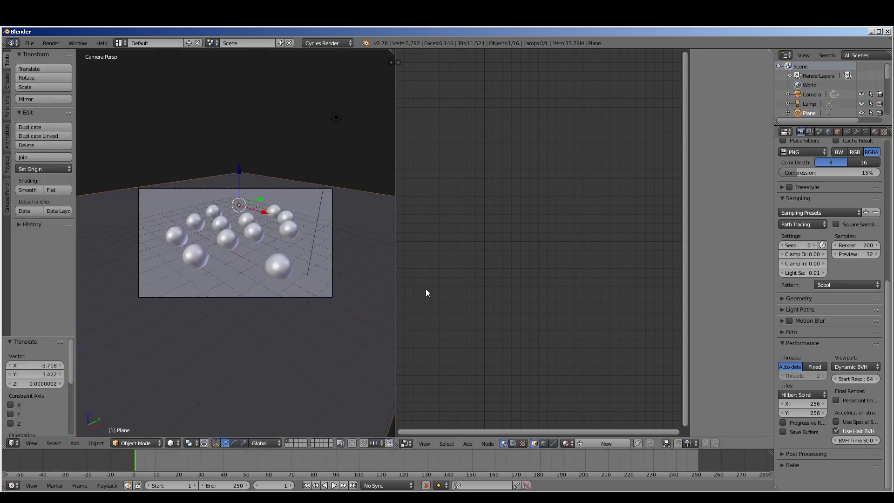
Step: Set the camera's depth of field focus distance to about 11.14, among the marbles, and check the focus point from several views
right_click(331, 217)
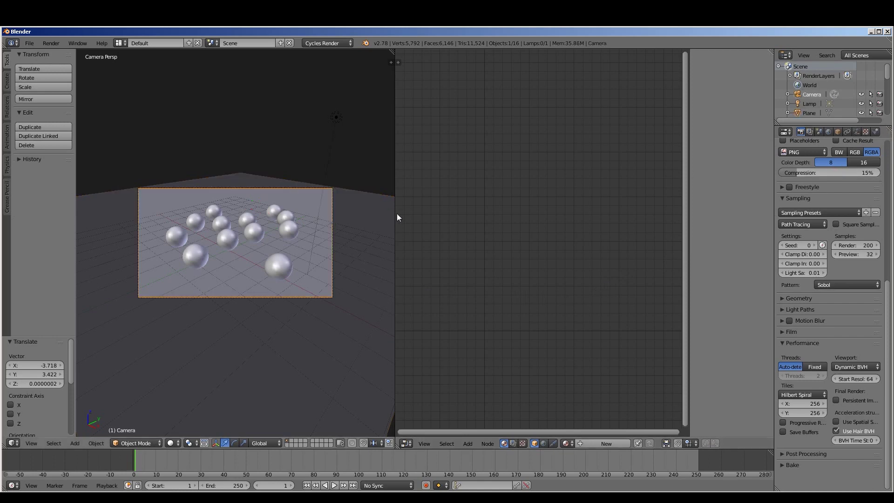
left_click(857, 131)
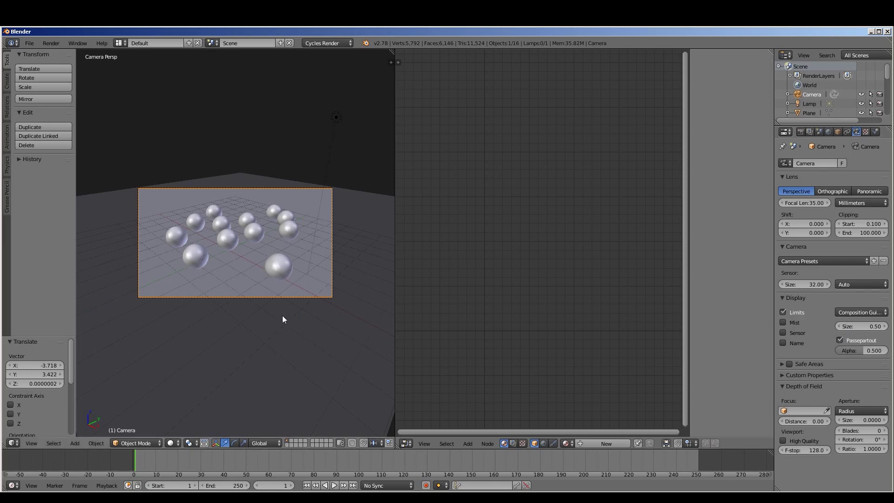
key("KP_7")
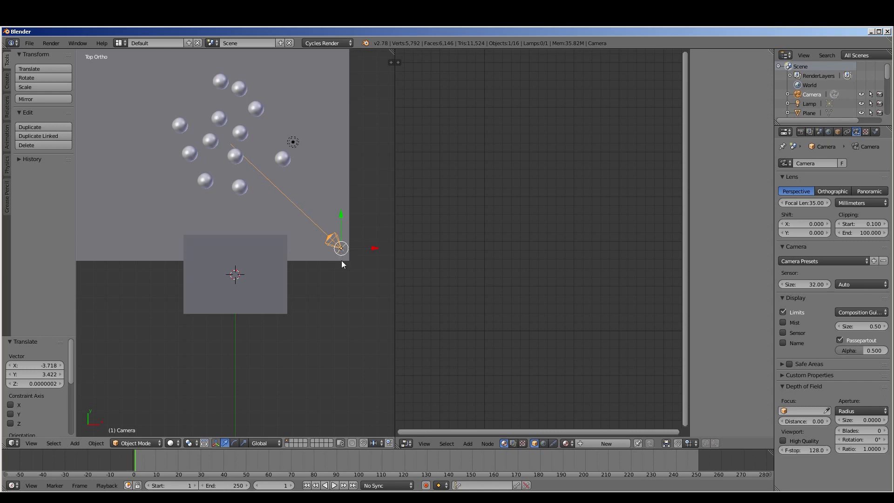
scroll(348, 274, "up", 3)
scroll(347, 274, "up", 2)
middle_click_drag(348, 271, 276, 295, "shift")
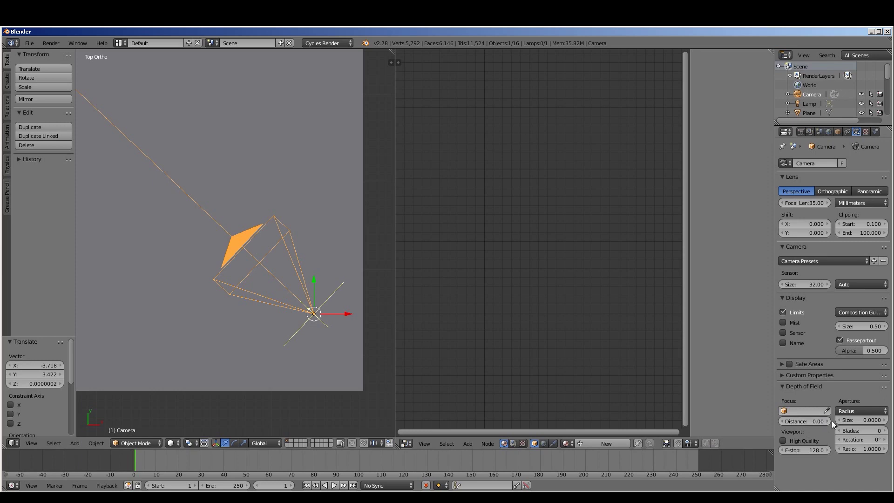
scroll(222, 280, "down", 5)
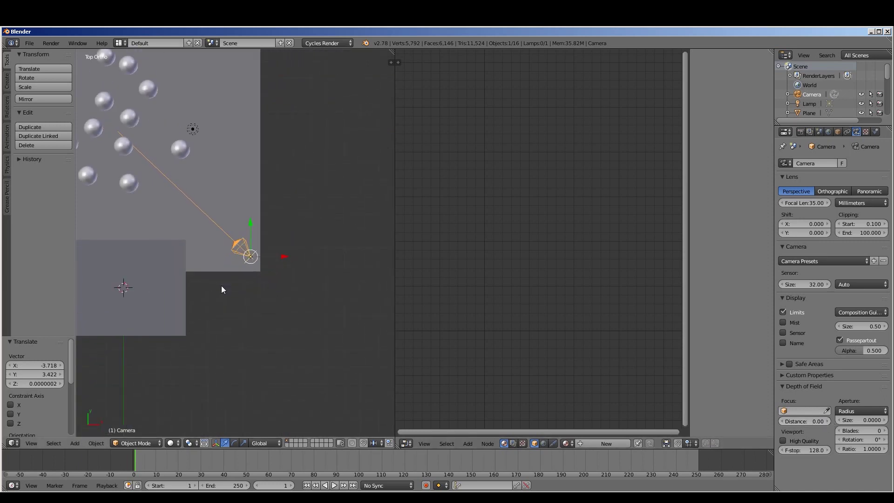
left_click(805, 421)
type("2.9")
key("Return")
left_click_drag(805, 422, 859, 421)
middle_click_drag(211, 304, 230, 259)
key("KP_1")
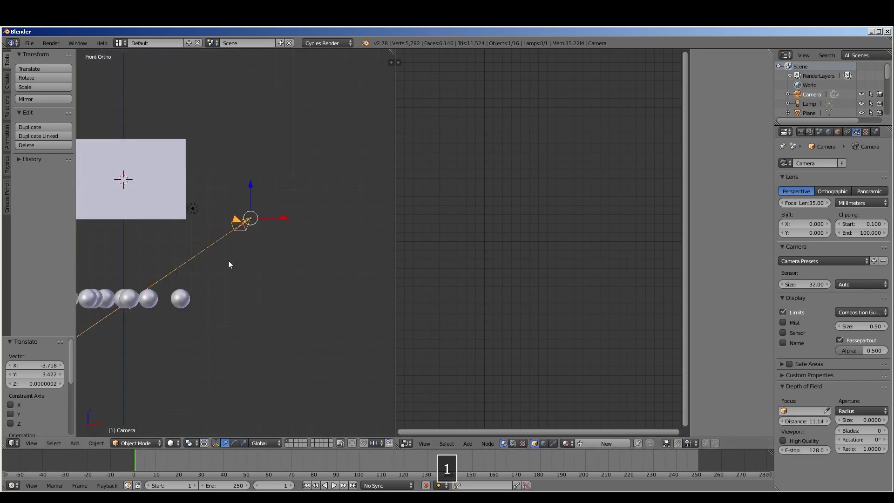
middle_click_drag(186, 324, 216, 350, "shift")
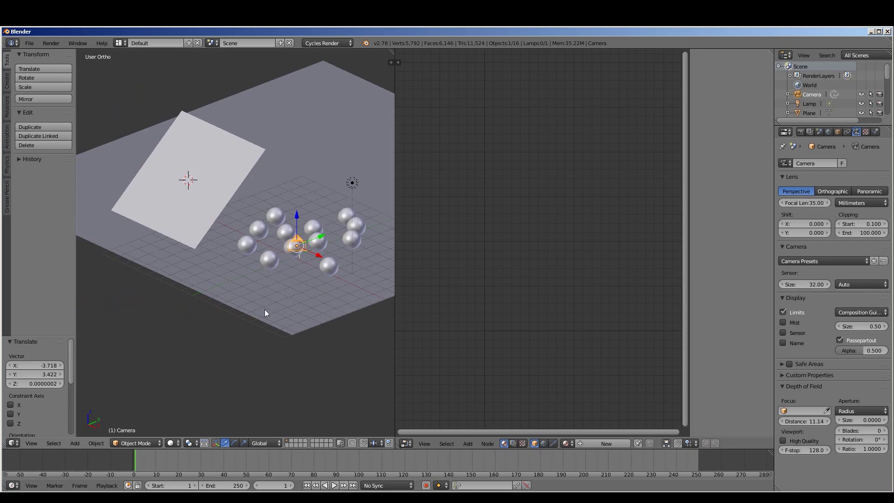
middle_click_drag(215, 332, 190, 364, "shift")
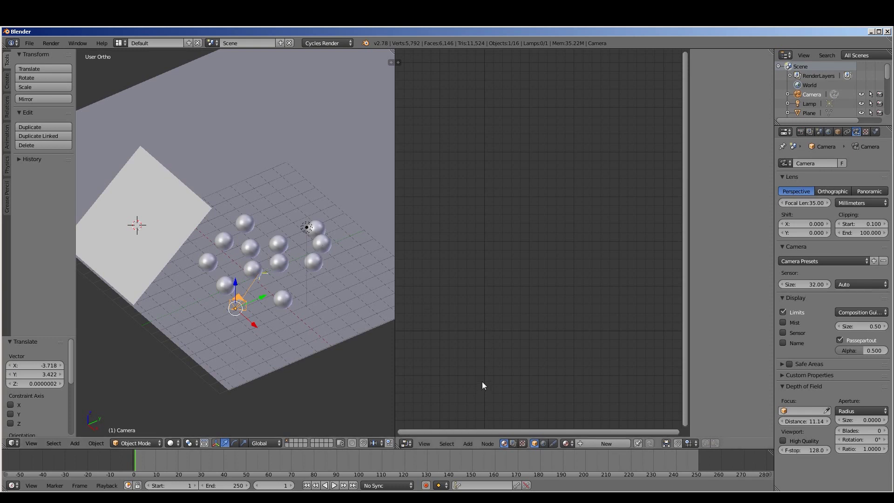
Step: Enable compositing nodes for the scene and insert a Defocus node between Render Layers and Composite
left_click(513, 444)
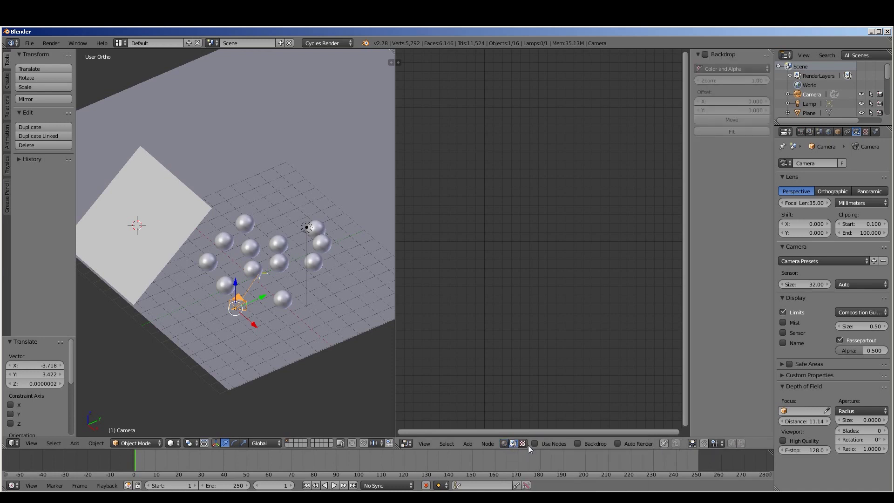
left_click(533, 444)
middle_click_drag(551, 312, 504, 329, "shift")
key("shift+a")
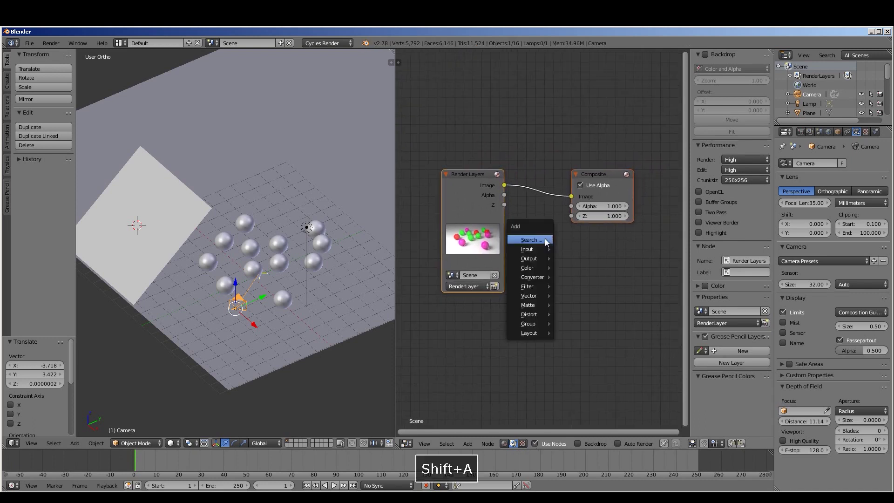
mouse_move(535, 267)
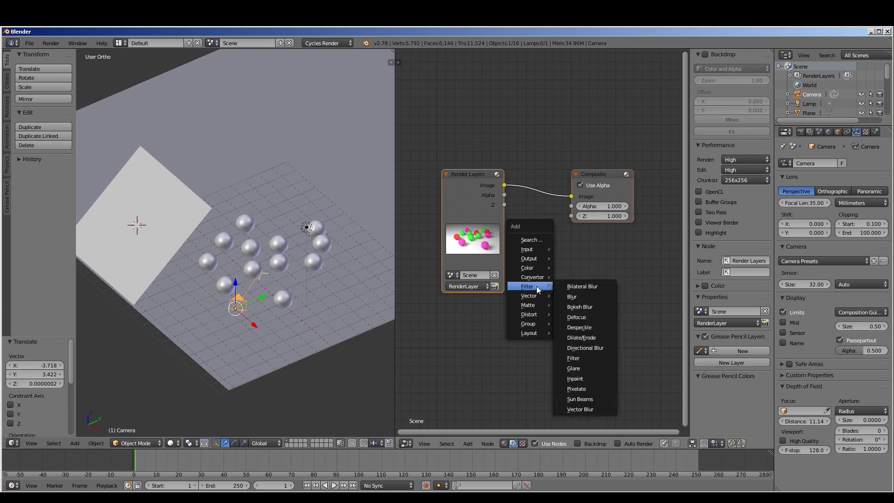
left_click(580, 320)
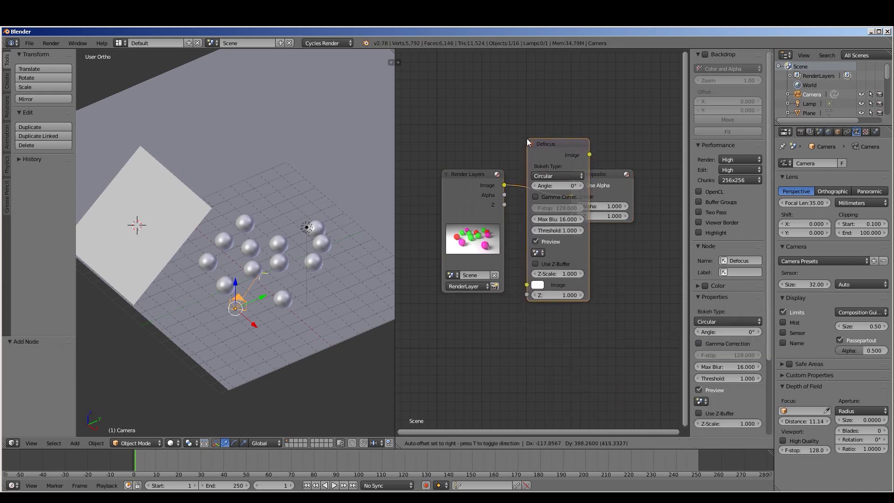
left_click(528, 141)
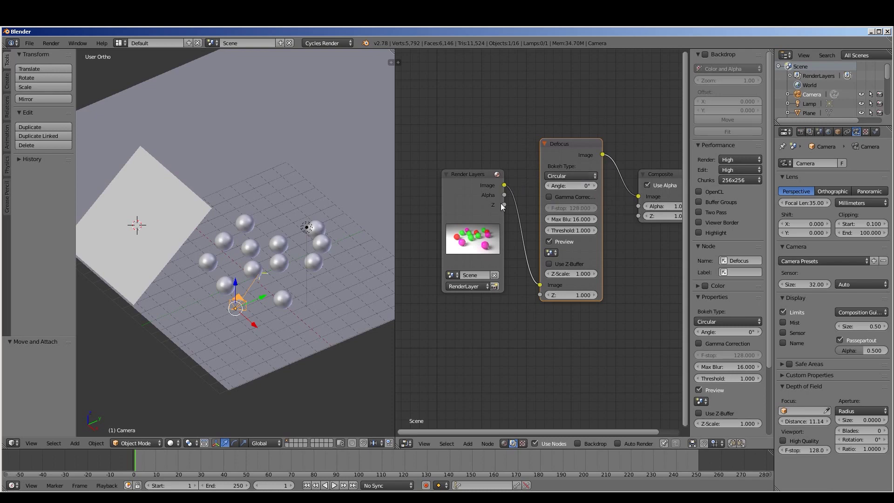
Step: Link the Render Layers Z output to the Defocus node's Z input and enable Use Z-Buffer
left_click_drag(505, 205, 510, 215)
left_click_drag(522, 266, 539, 295)
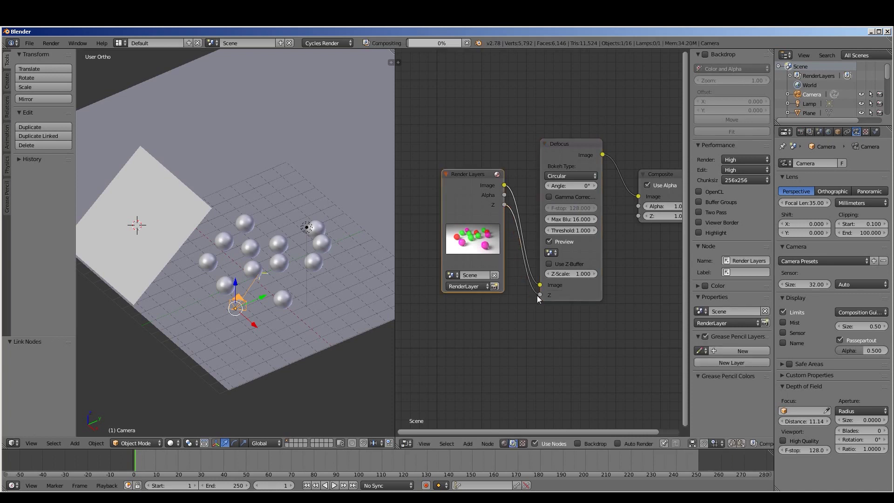
left_click(549, 264)
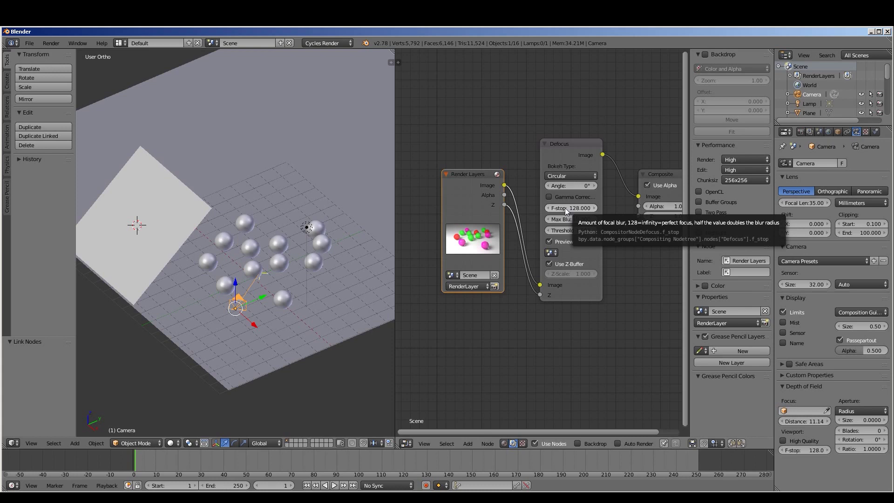
Step: Set the Defocus node's F-stop to 9, render the scene and inspect the blur up close
left_click(566, 208)
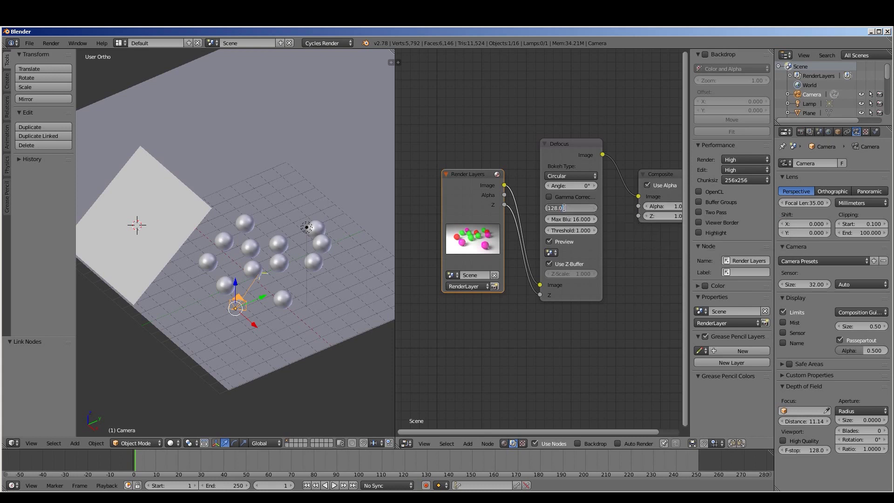
type("9")
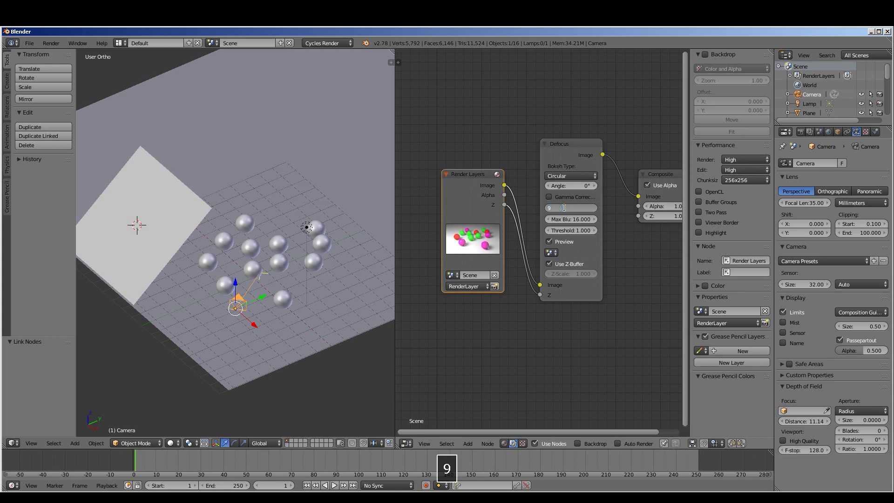
key("Return")
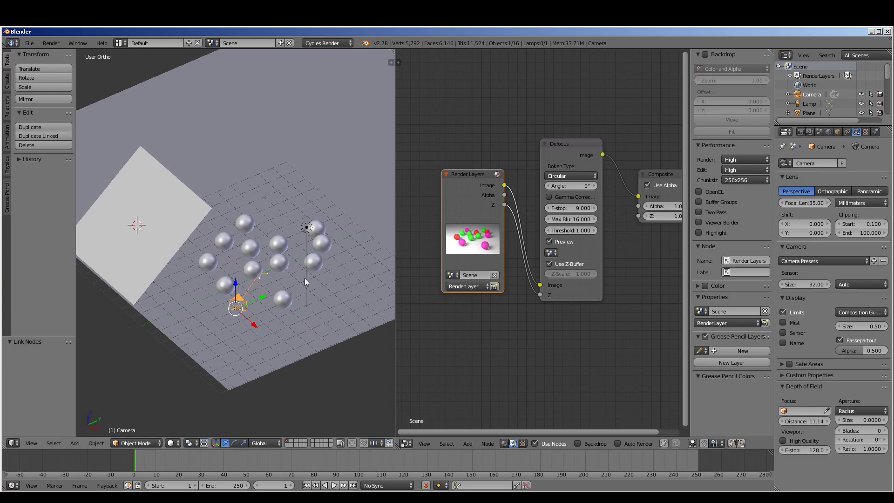
key("F12")
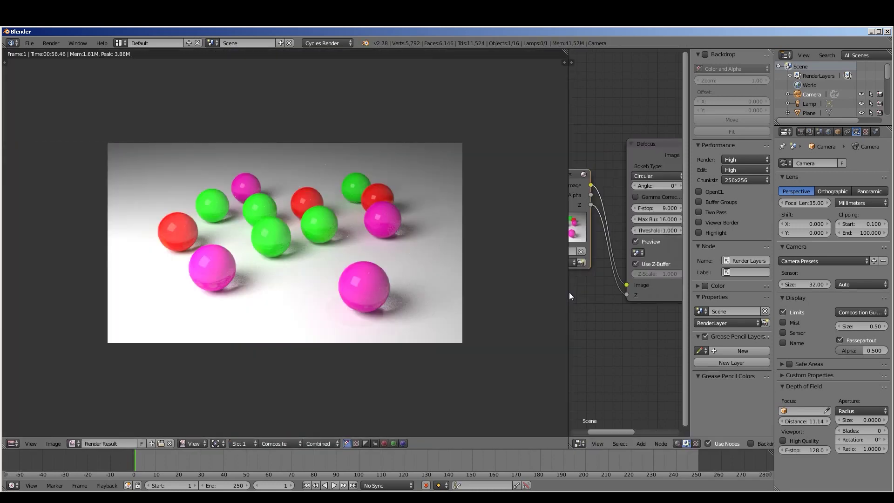
scroll(312, 251, "up", 4)
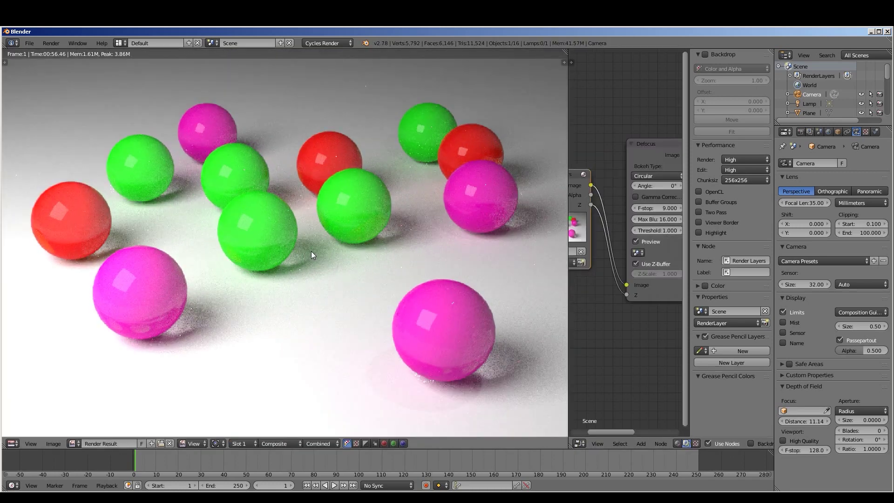
scroll(309, 251, "down", 4)
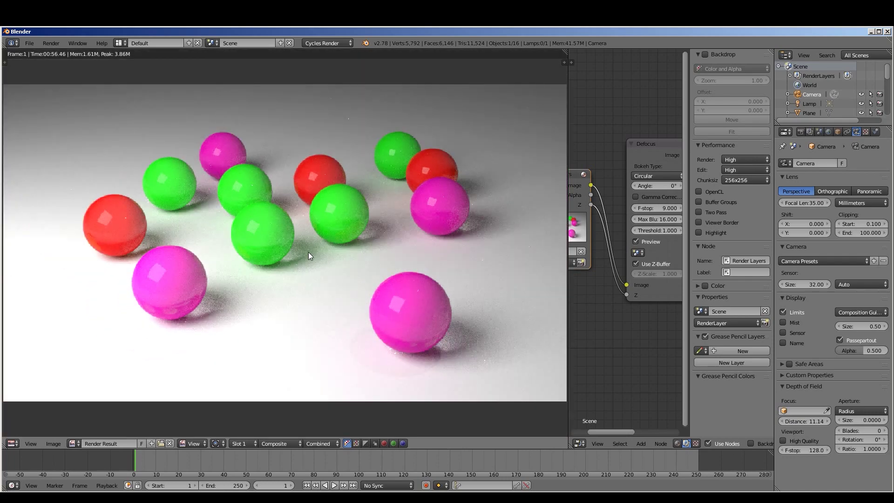
Step: With render Slot 2 active, set the Defocus node's F-stop to 1.8 and render the scene again
left_click(251, 444)
left_click(245, 422)
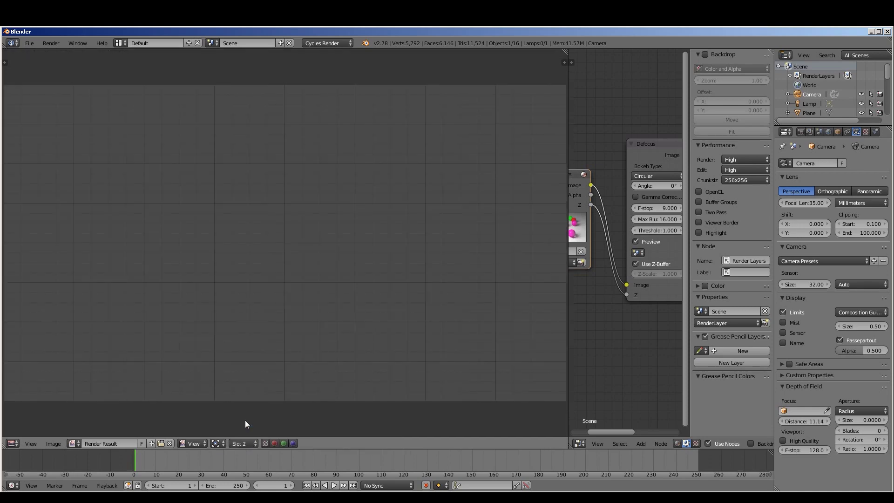
scroll(432, 303, "down", 1)
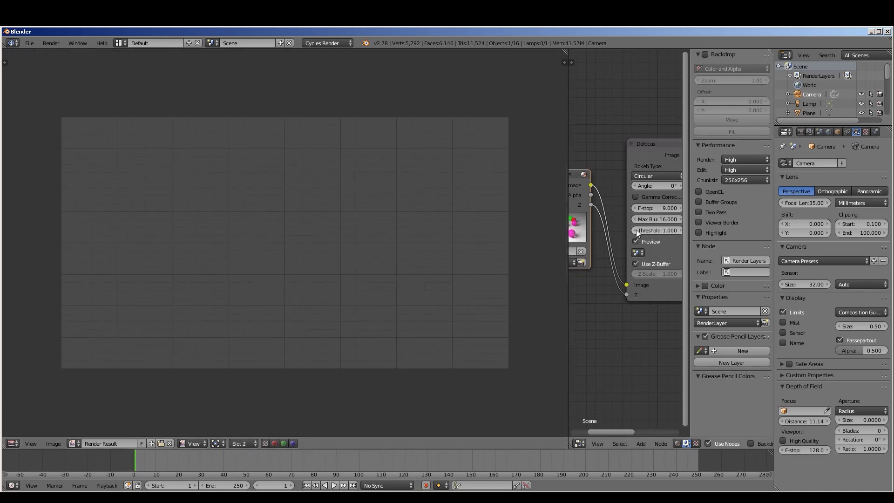
left_click(667, 209)
type("1.8")
key("Return")
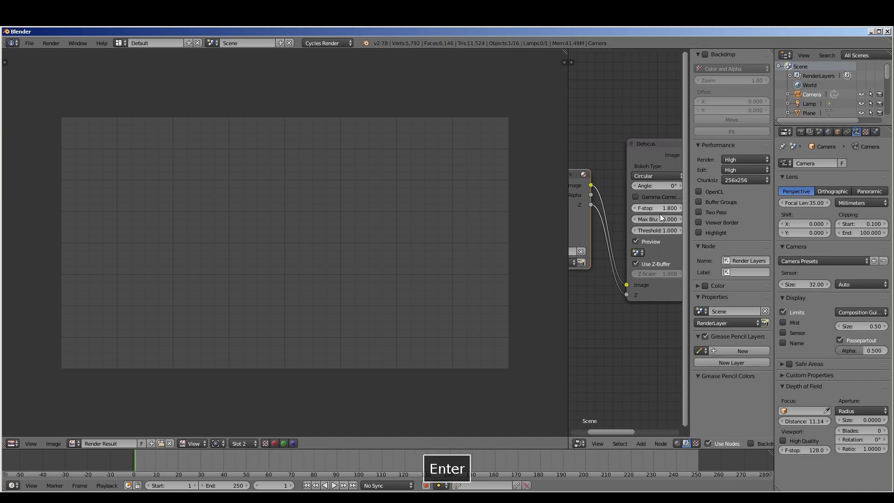
key("F12")
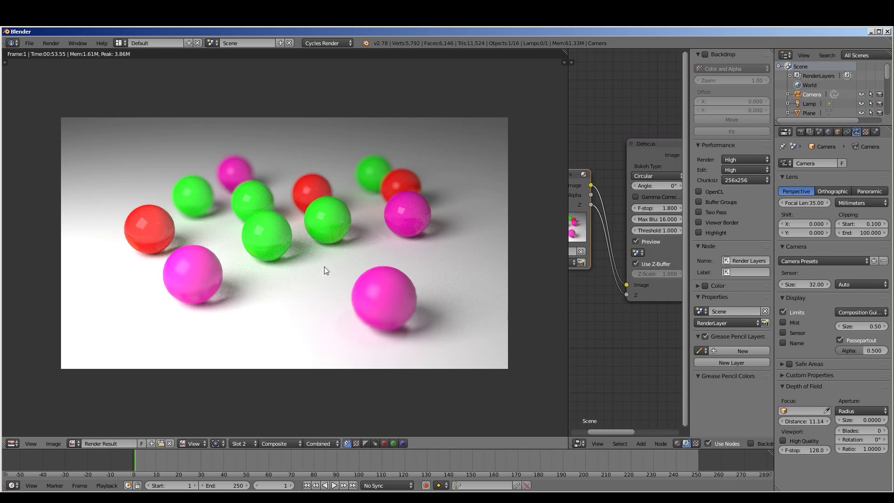
Step: Compare the depth of field blur on the marbles between the renders in Slot 1 and Slot 2
scroll(324, 263, "up", 3)
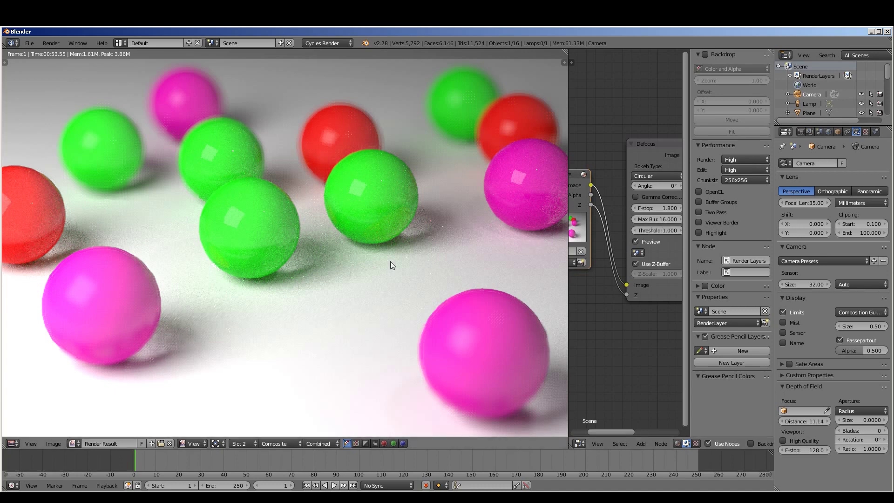
key("j")
key("j")
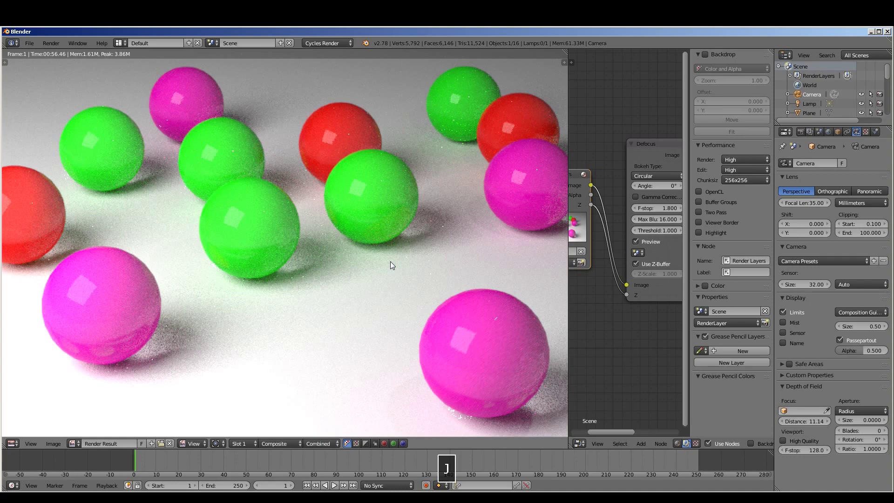
key("j")
key("j")
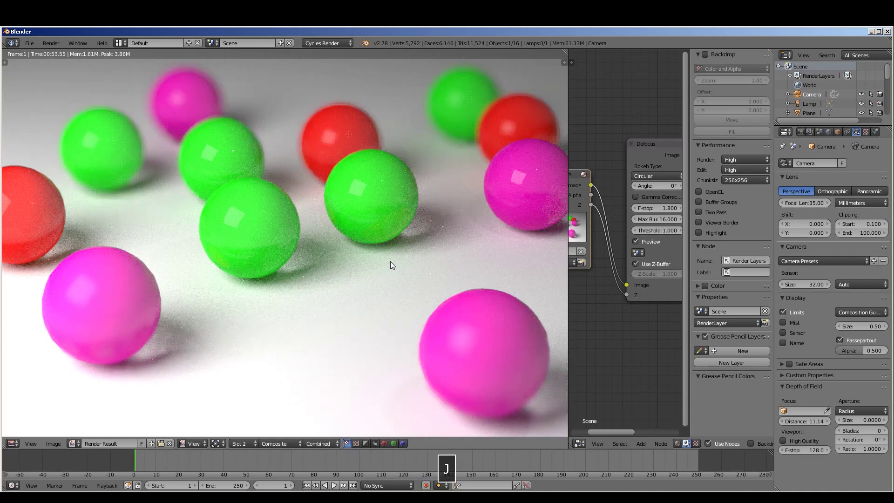
key("j")
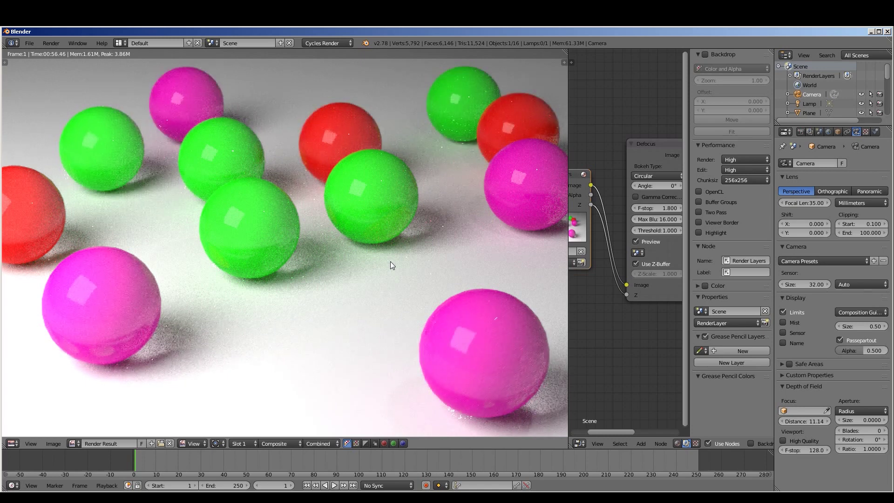
key("j")
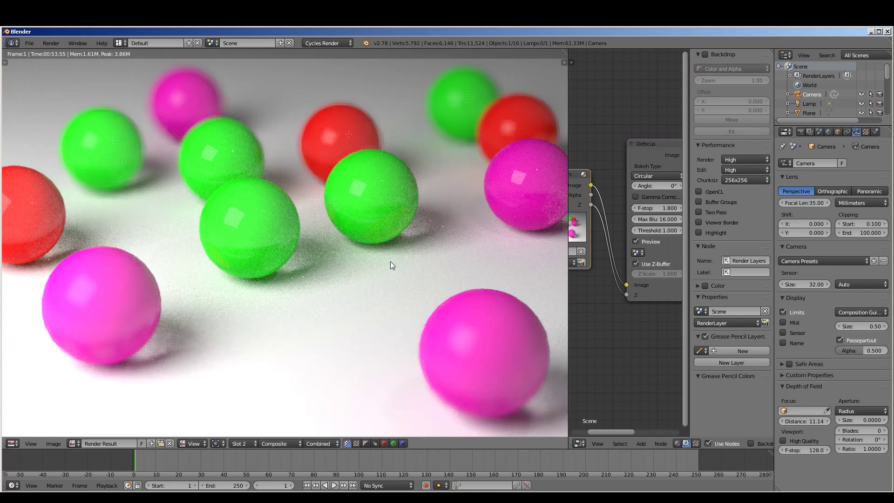
scroll(390, 261, "down", 2)
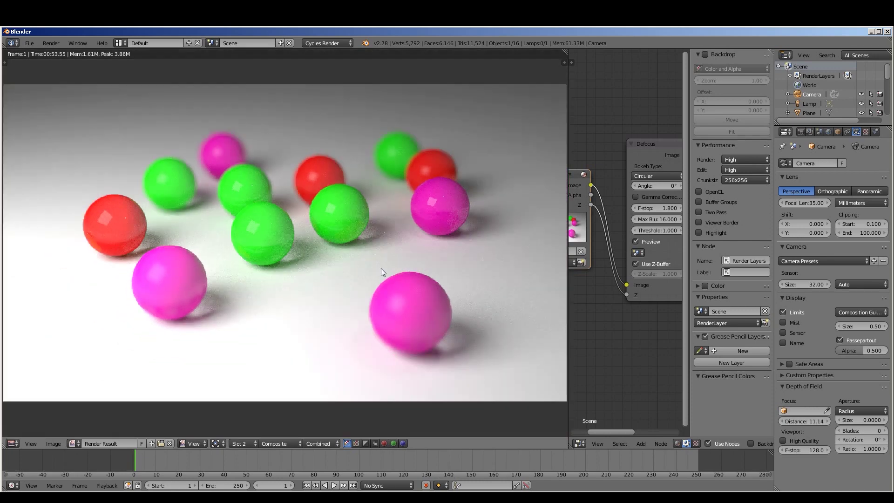